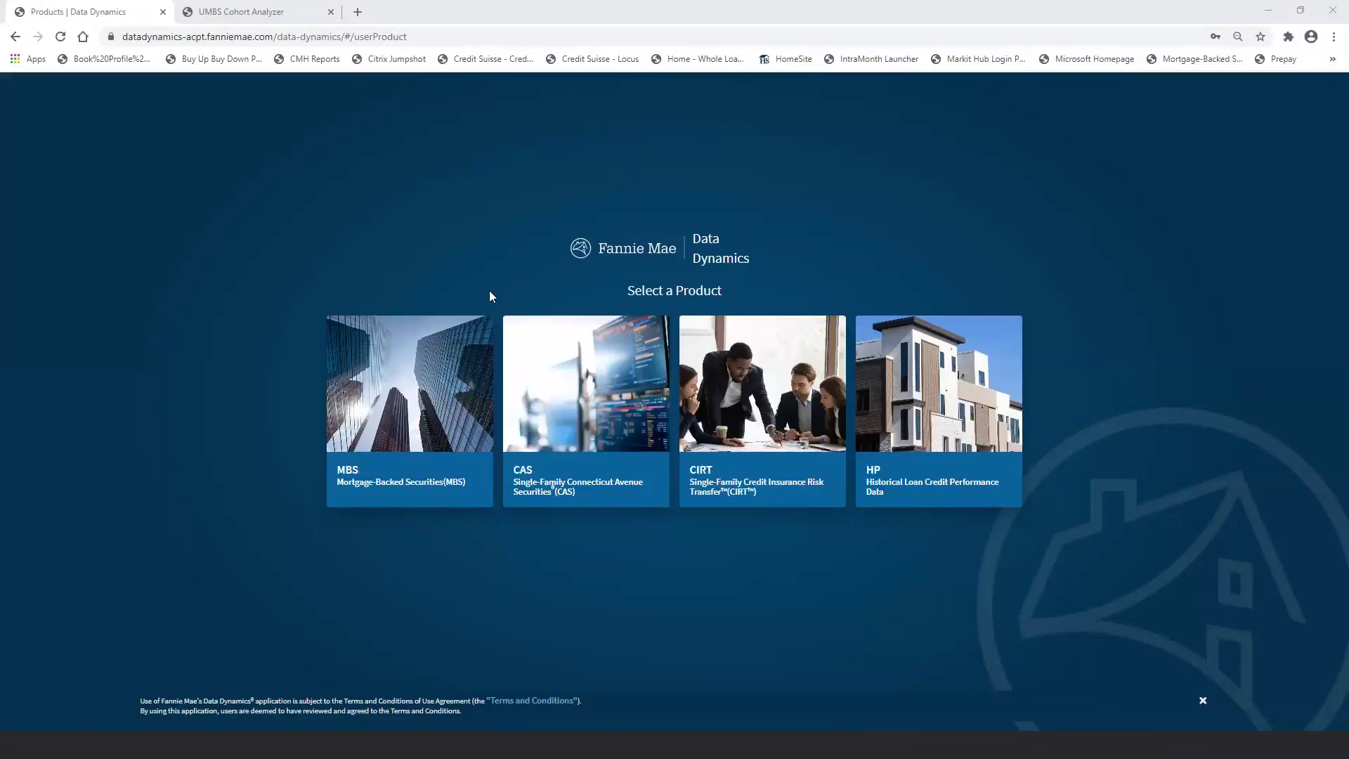
- Open the Mortgage-Backed Securities (MBS) product and switch to the UMBS Cohort Analyzer
{"action": "left_click", "coordinate": [410, 361]}
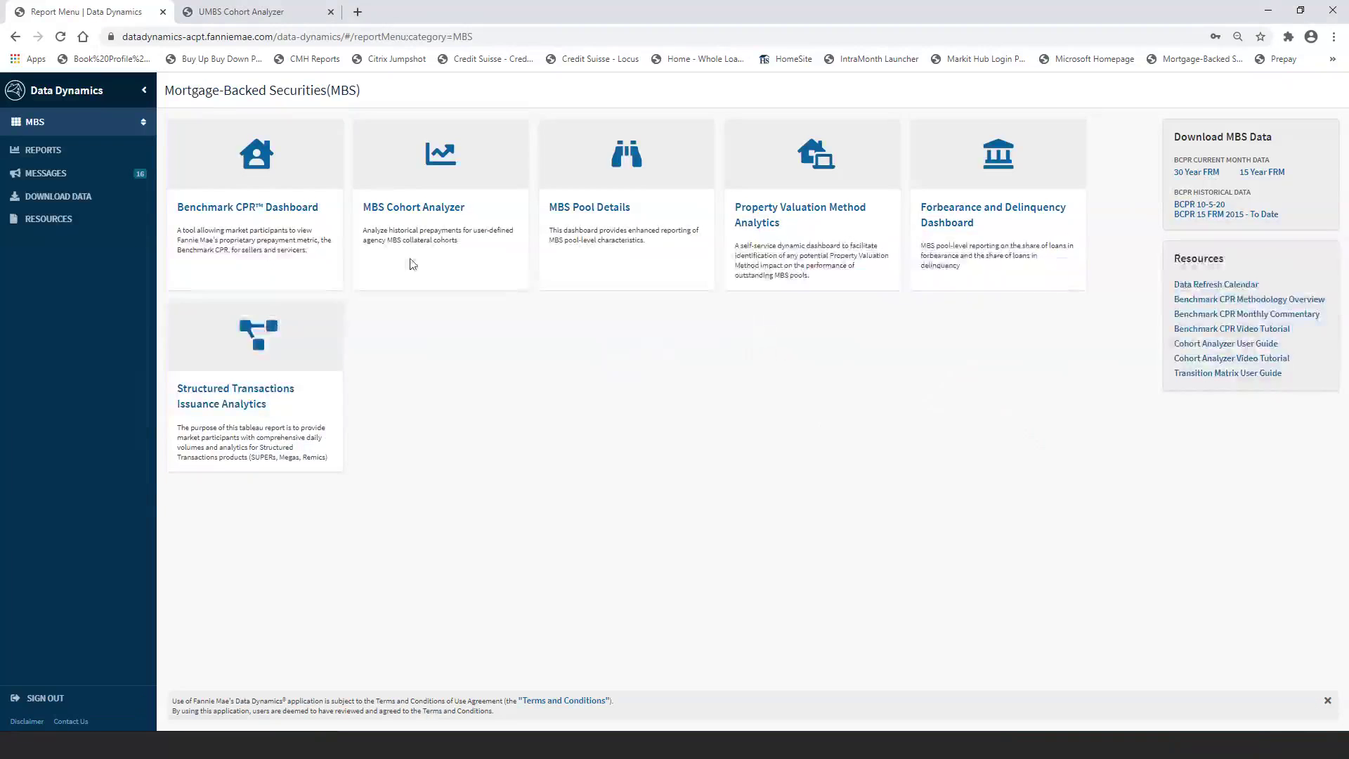
{"action": "left_click", "coordinate": [255, 13]}
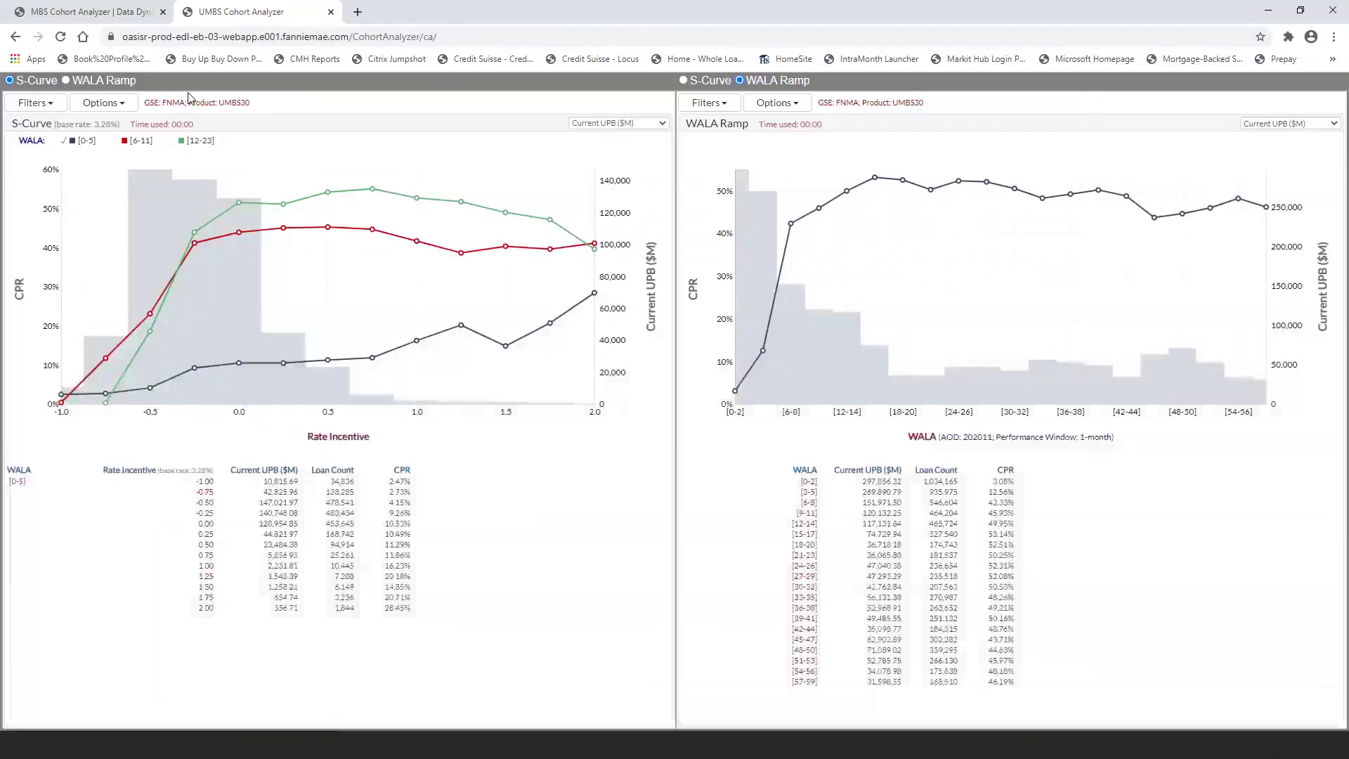
- Review the S-Curve chart's filters, its product choices, and its base rate, series and sub-cohort options
{"action": "left_click", "coordinate": [54, 111]}
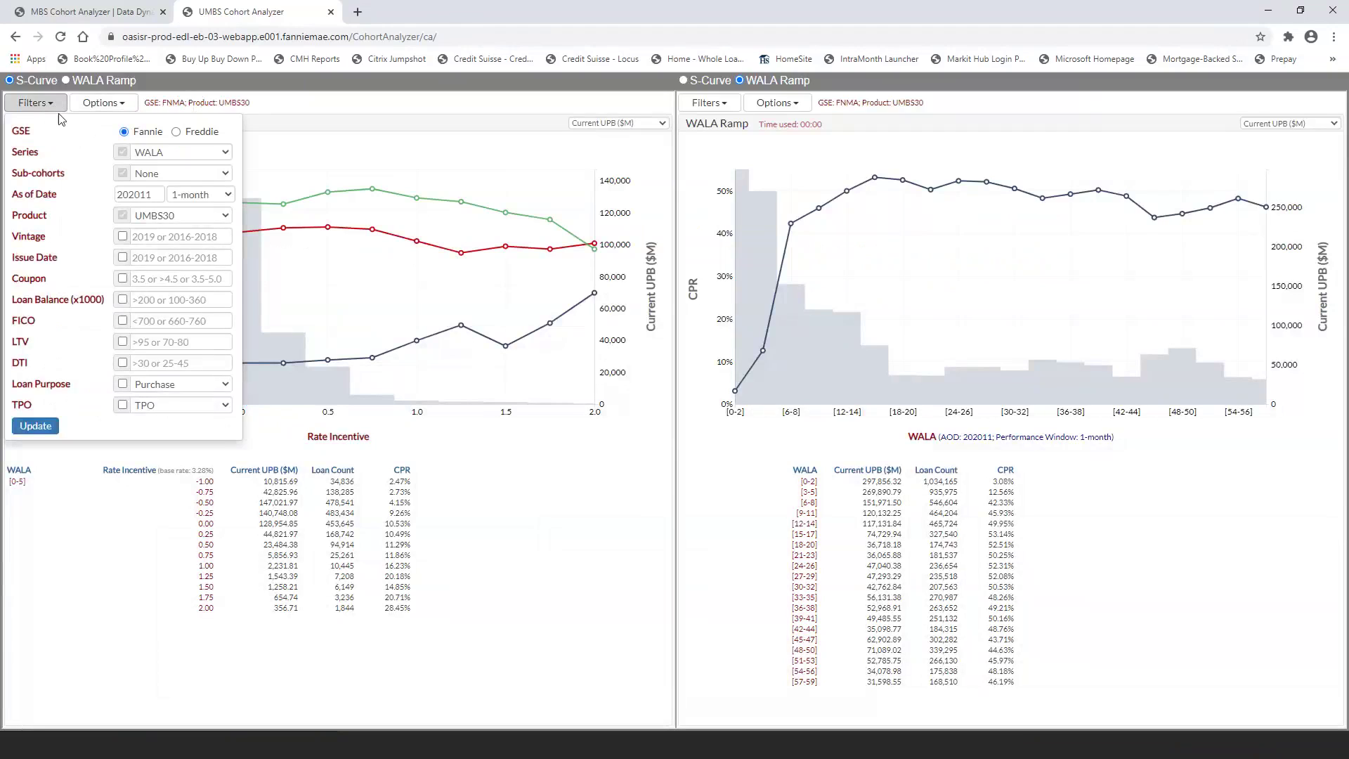
{"action": "left_click", "coordinate": [226, 216]}
{"action": "left_click", "coordinate": [225, 217]}
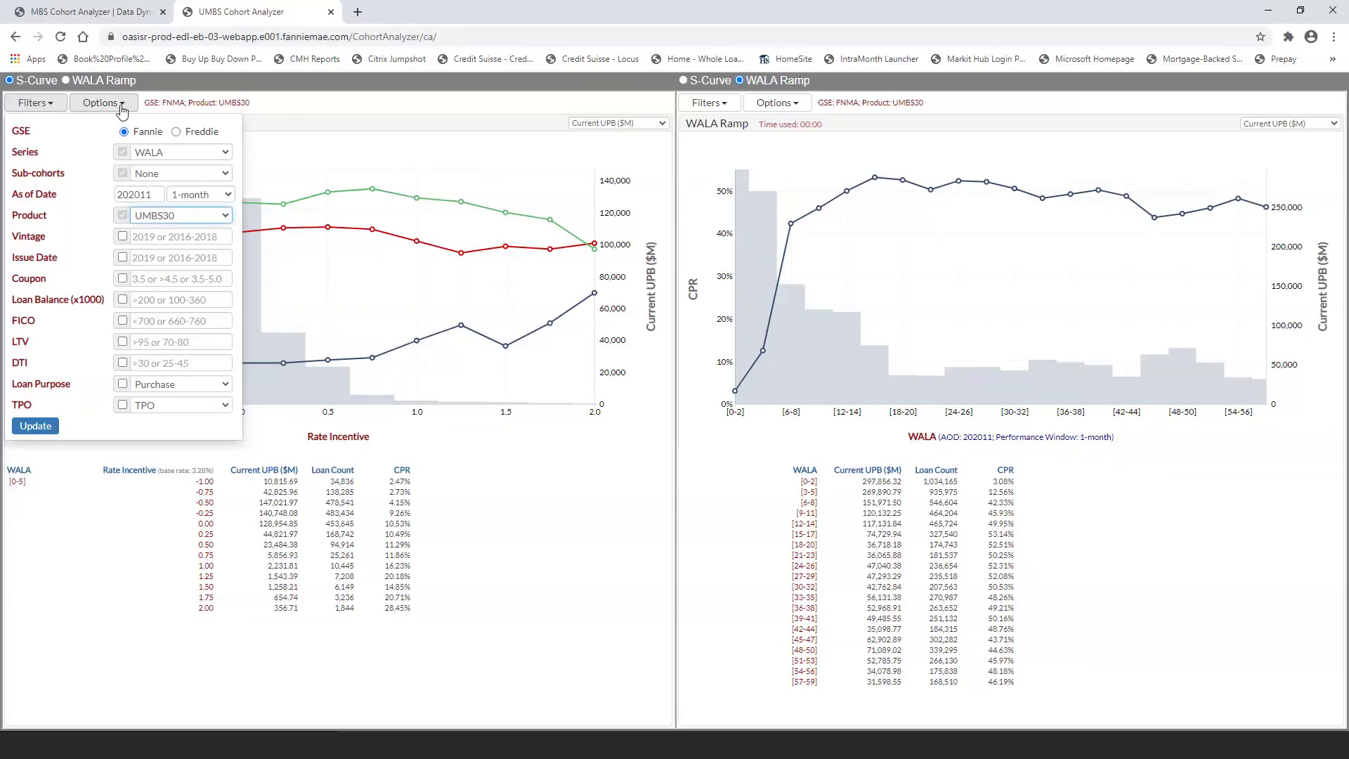
{"action": "left_click", "coordinate": [121, 105]}
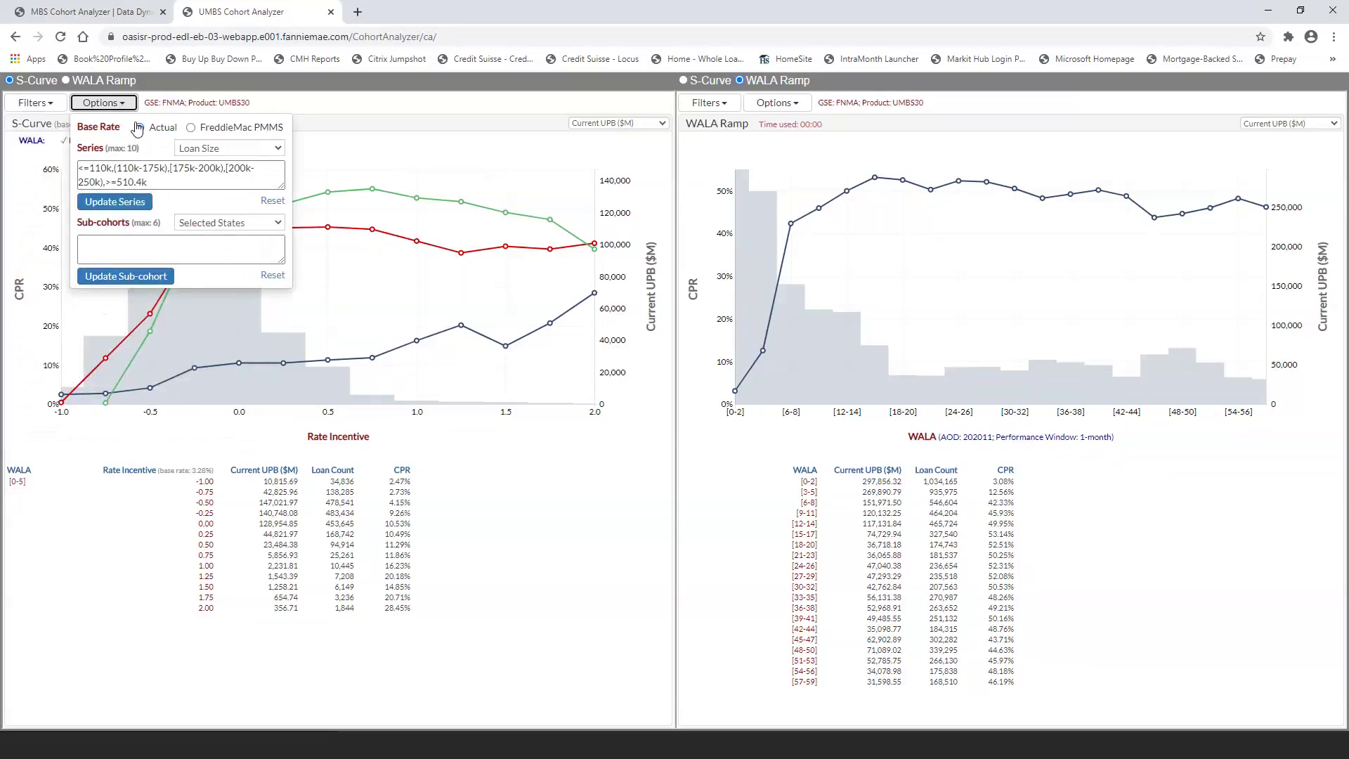
- Break the S-Curve down by Loan Size, limit its issue date to 2018-2020, and update the chart
{"action": "left_click", "coordinate": [52, 107]}
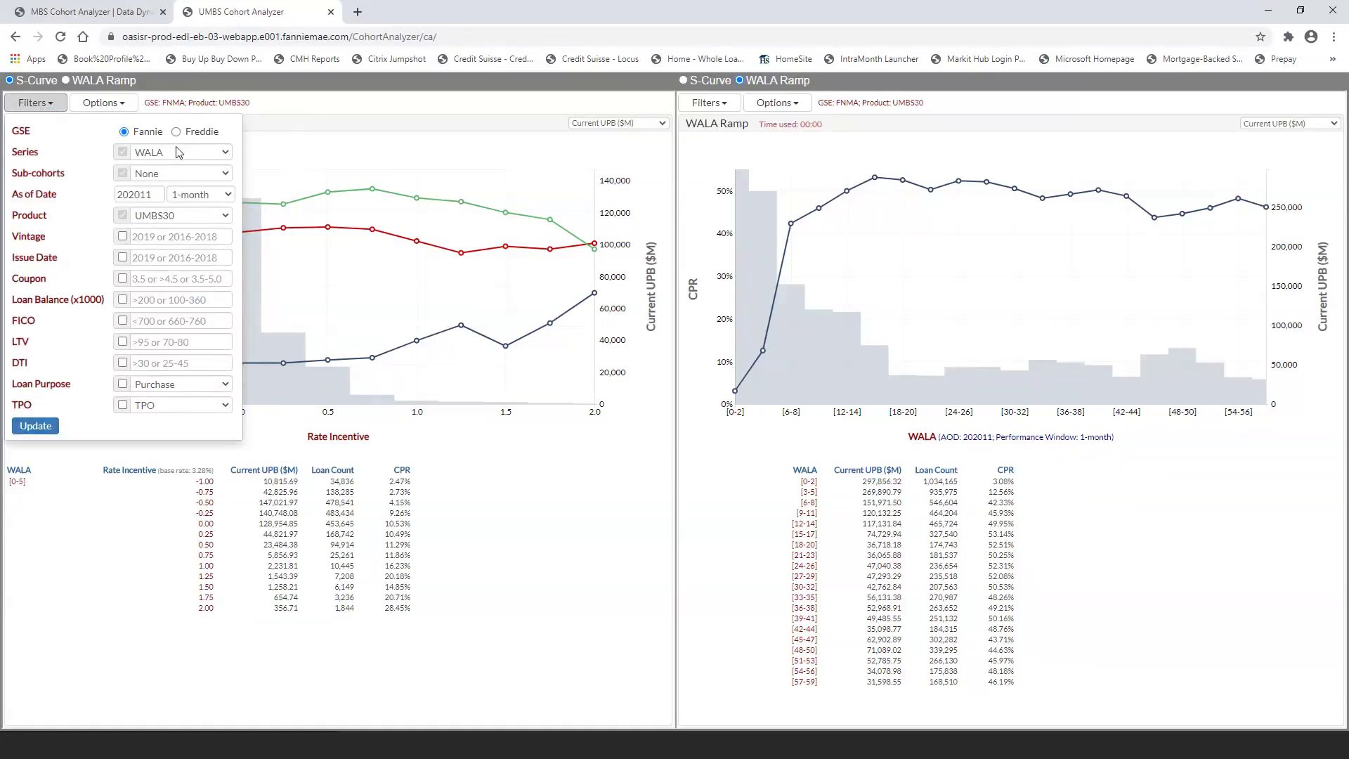
{"action": "left_click", "coordinate": [226, 156]}
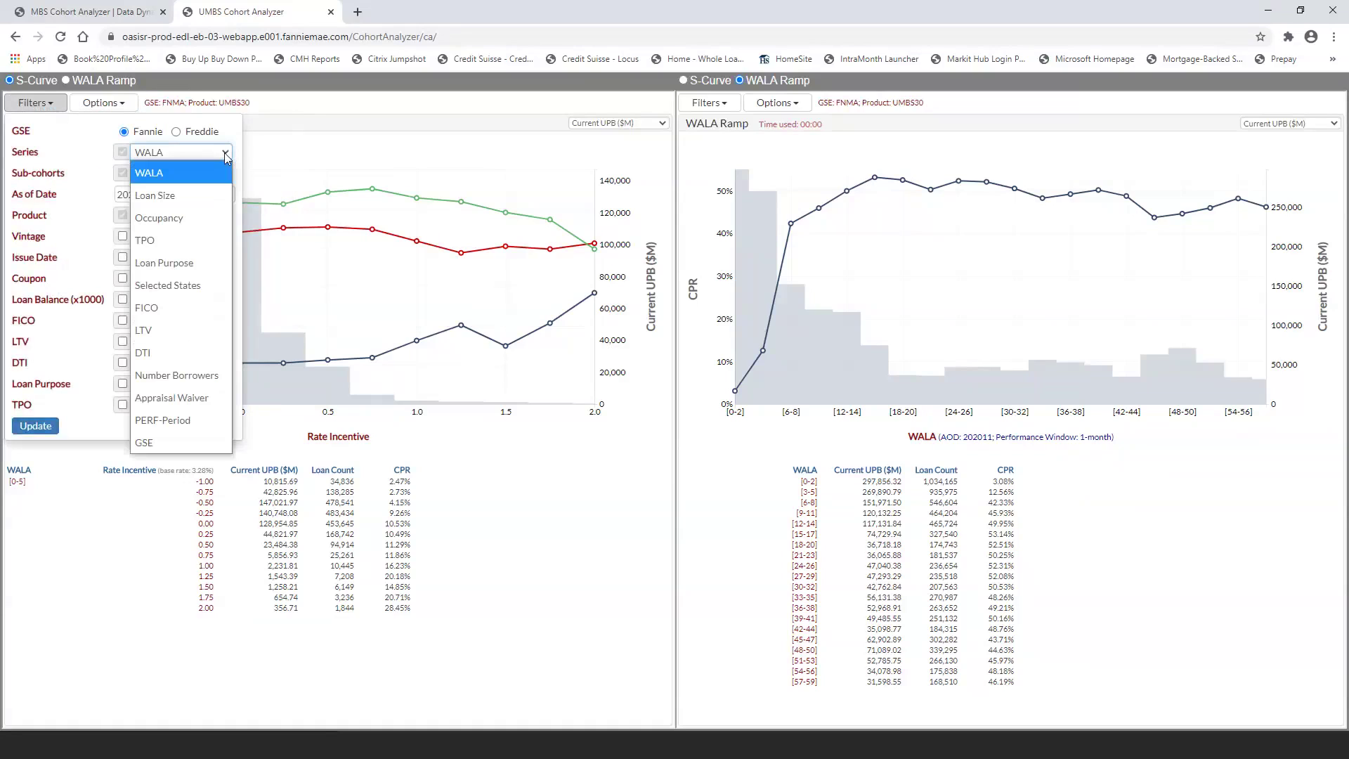
{"action": "left_click", "coordinate": [196, 194]}
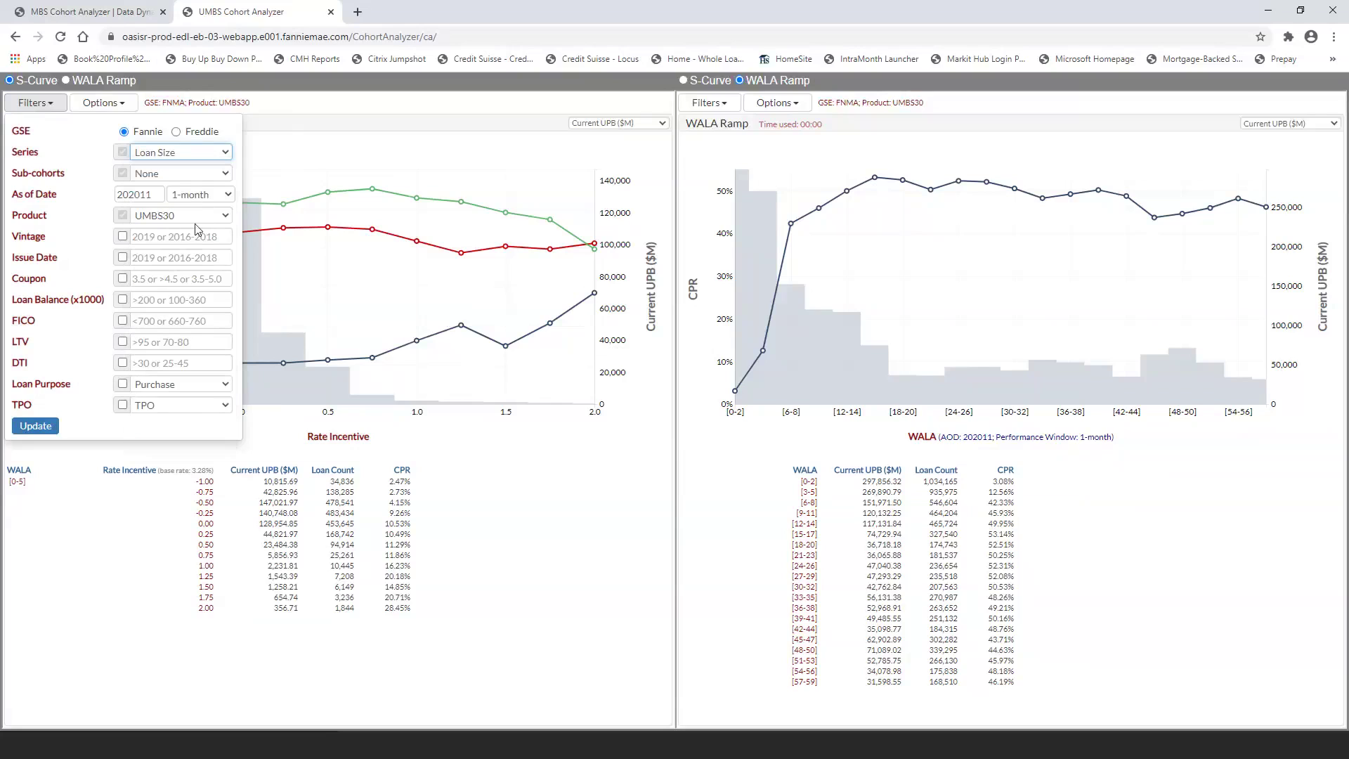
{"action": "left_click", "coordinate": [123, 257]}
{"action": "left_click", "coordinate": [176, 258]}
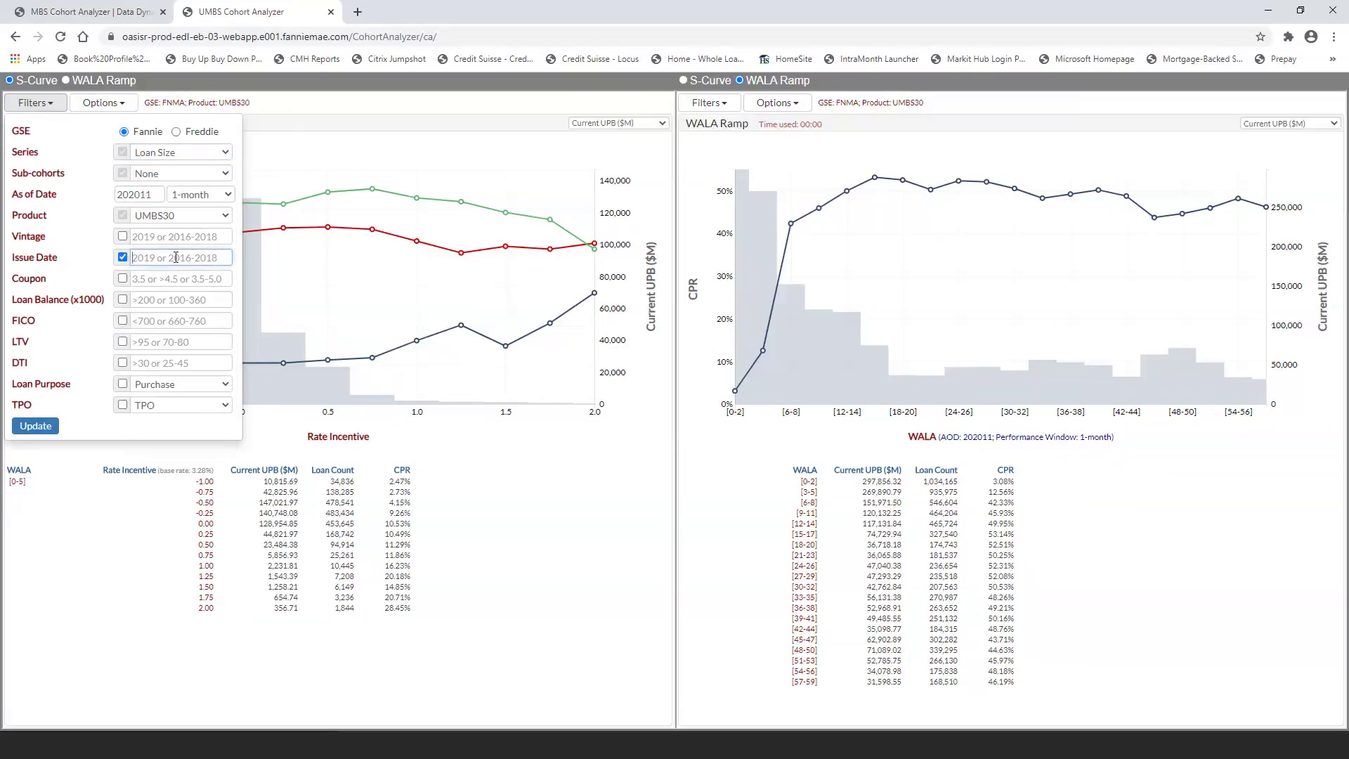
{"action": "type", "text": "2018-2020"}
{"action": "left_click", "coordinate": [36, 426]}
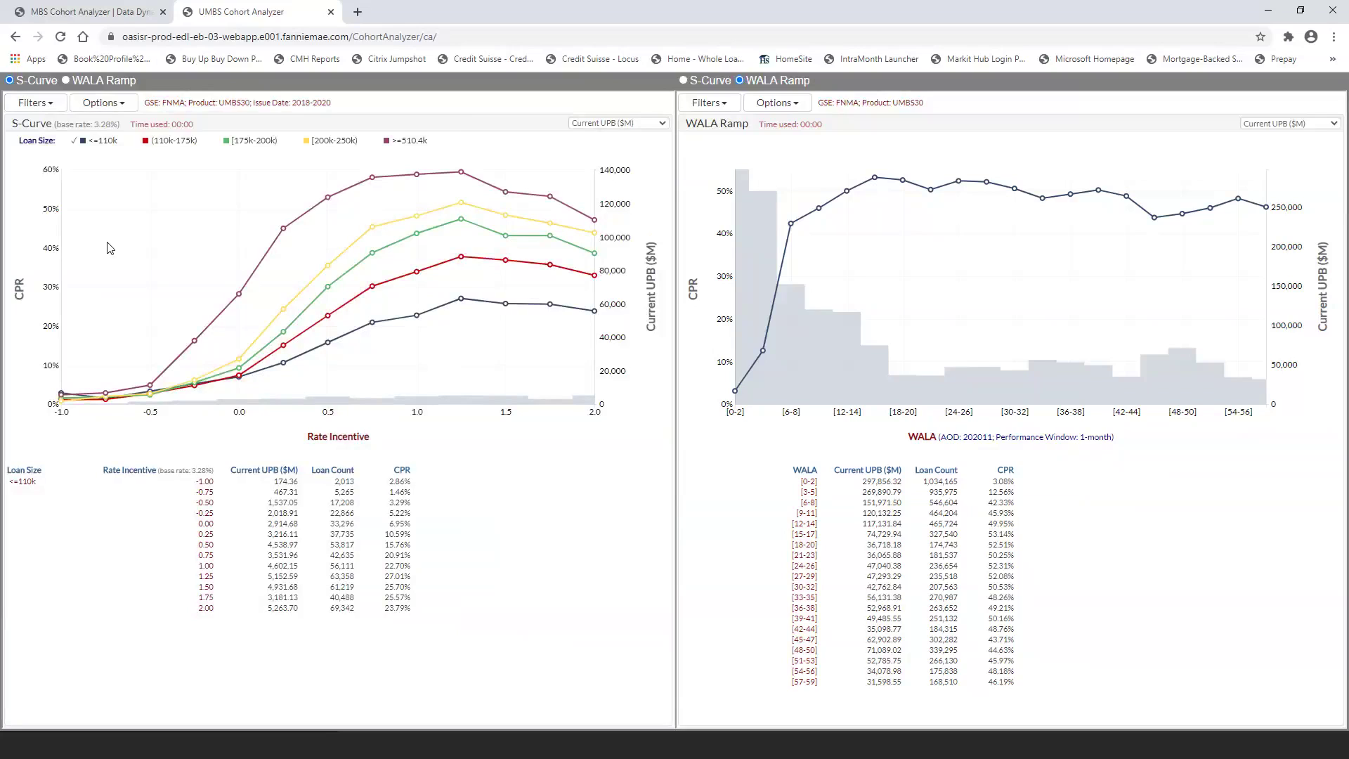
- Examine the S-Curve's current UPB histogram for the (110k-175k) and >=510.4k loan sizes
{"action": "left_click", "coordinate": [164, 144]}
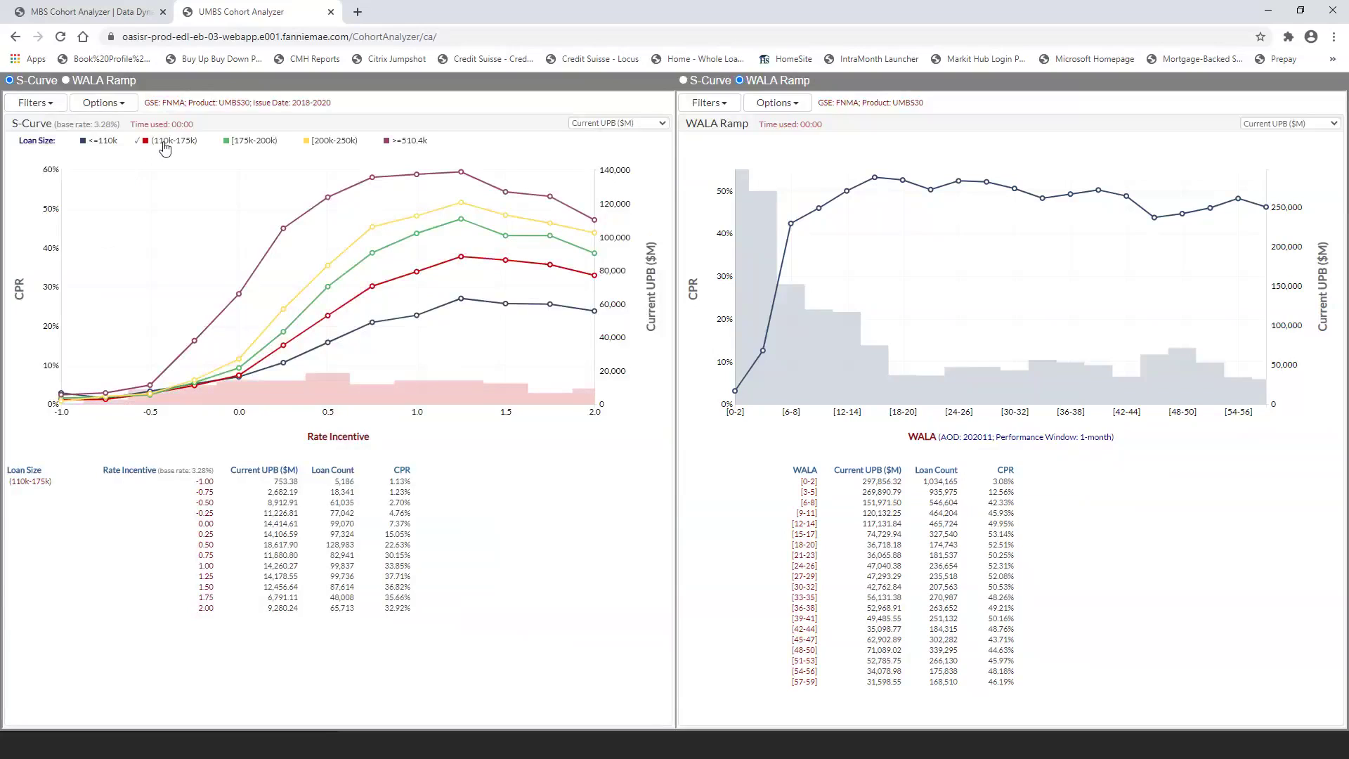
{"action": "left_click", "coordinate": [400, 146]}
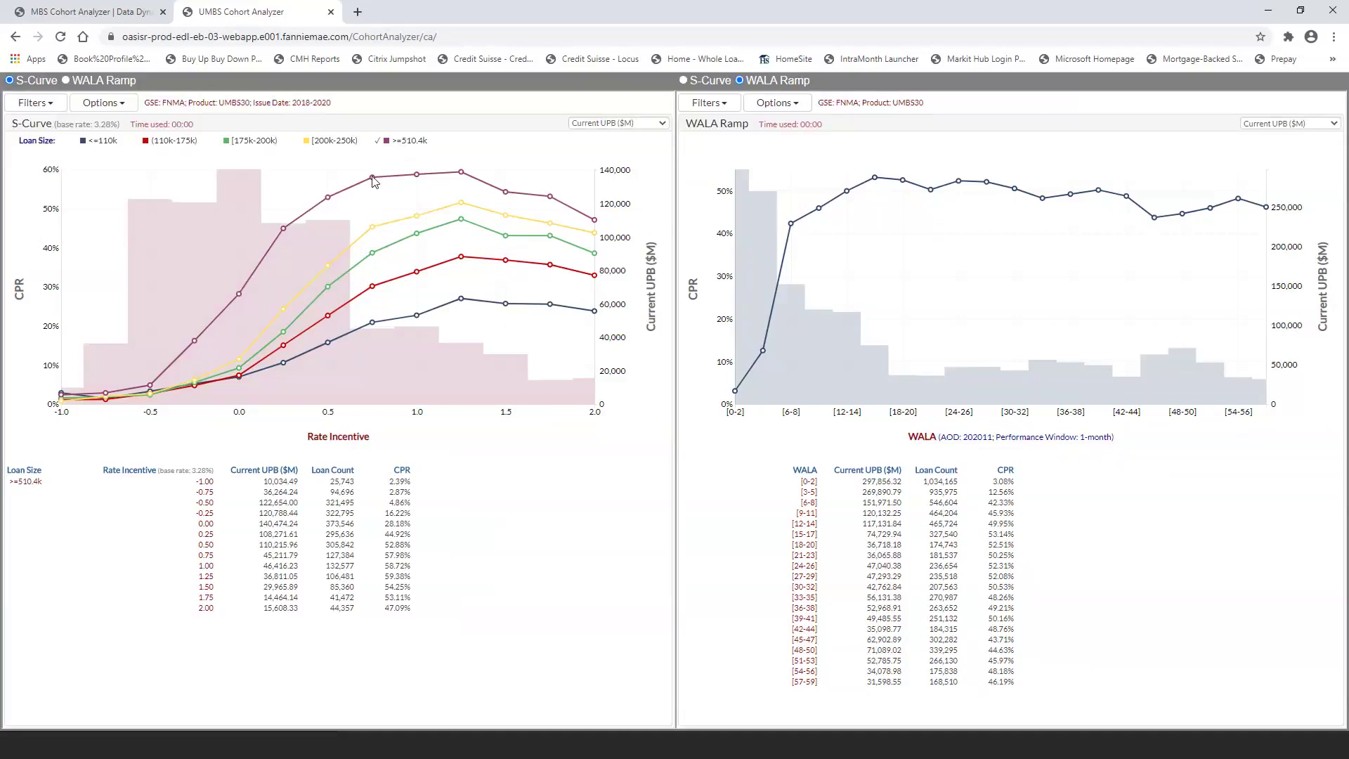
{"action": "mouse_move", "coordinate": [373, 180]}
- Update the WALA Ramp with Loan Size series, a 3-month performance window and issue dates 2018-2020
{"action": "left_click", "coordinate": [727, 110]}
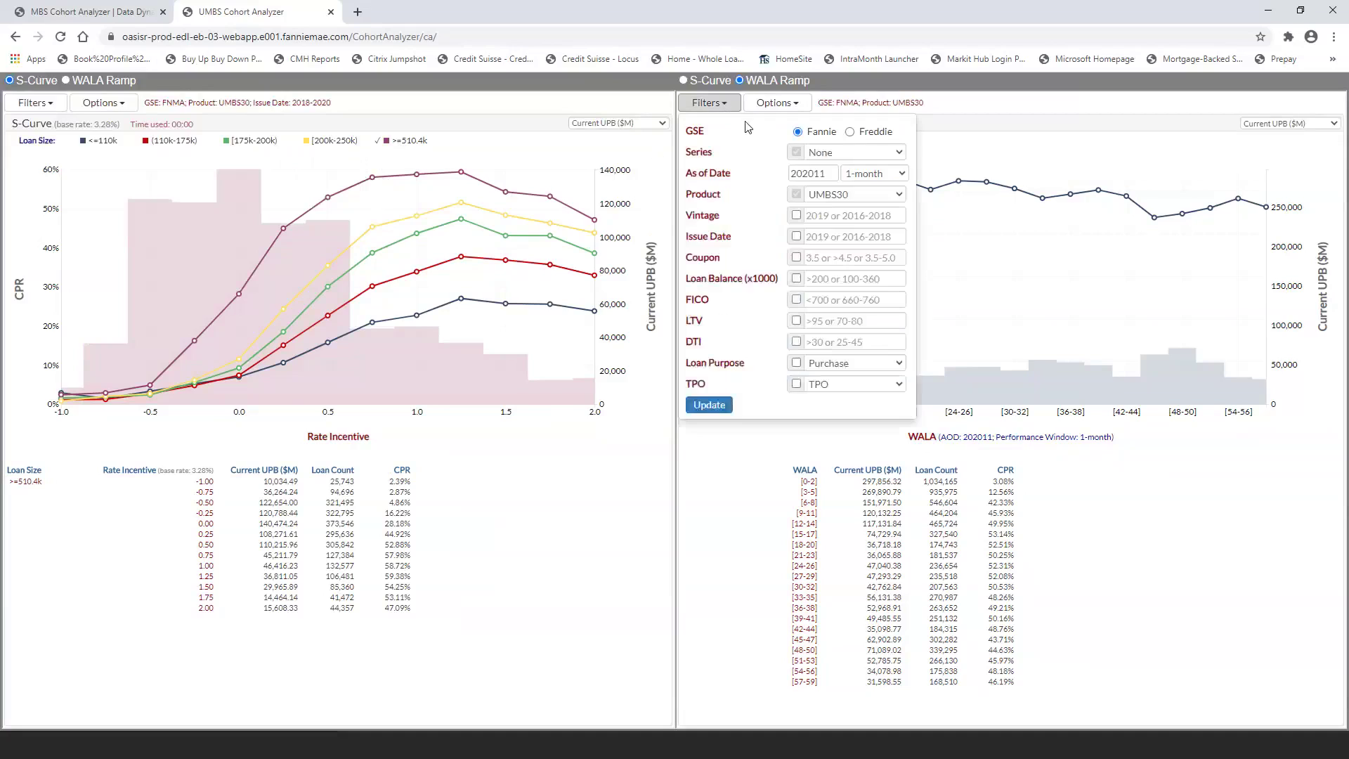
{"action": "left_click", "coordinate": [899, 153]}
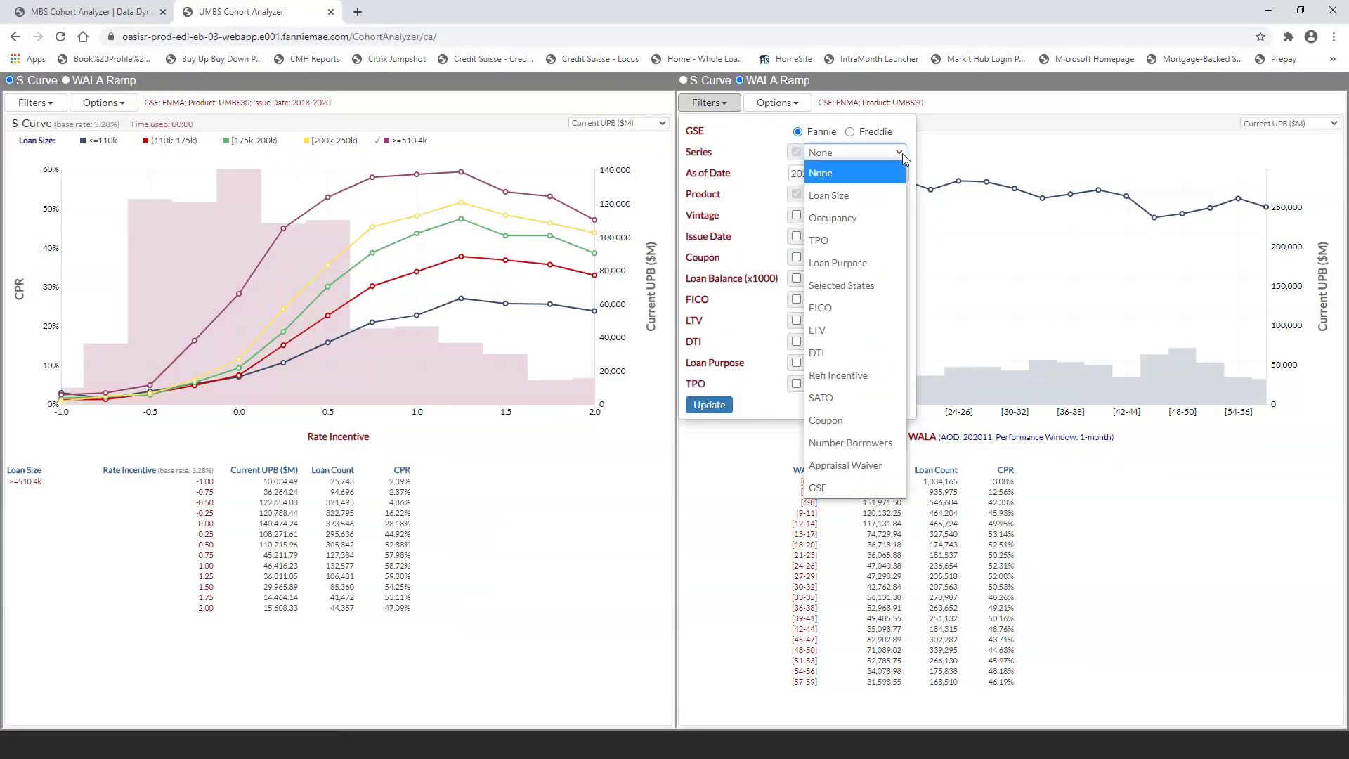
{"action": "left_click", "coordinate": [873, 201]}
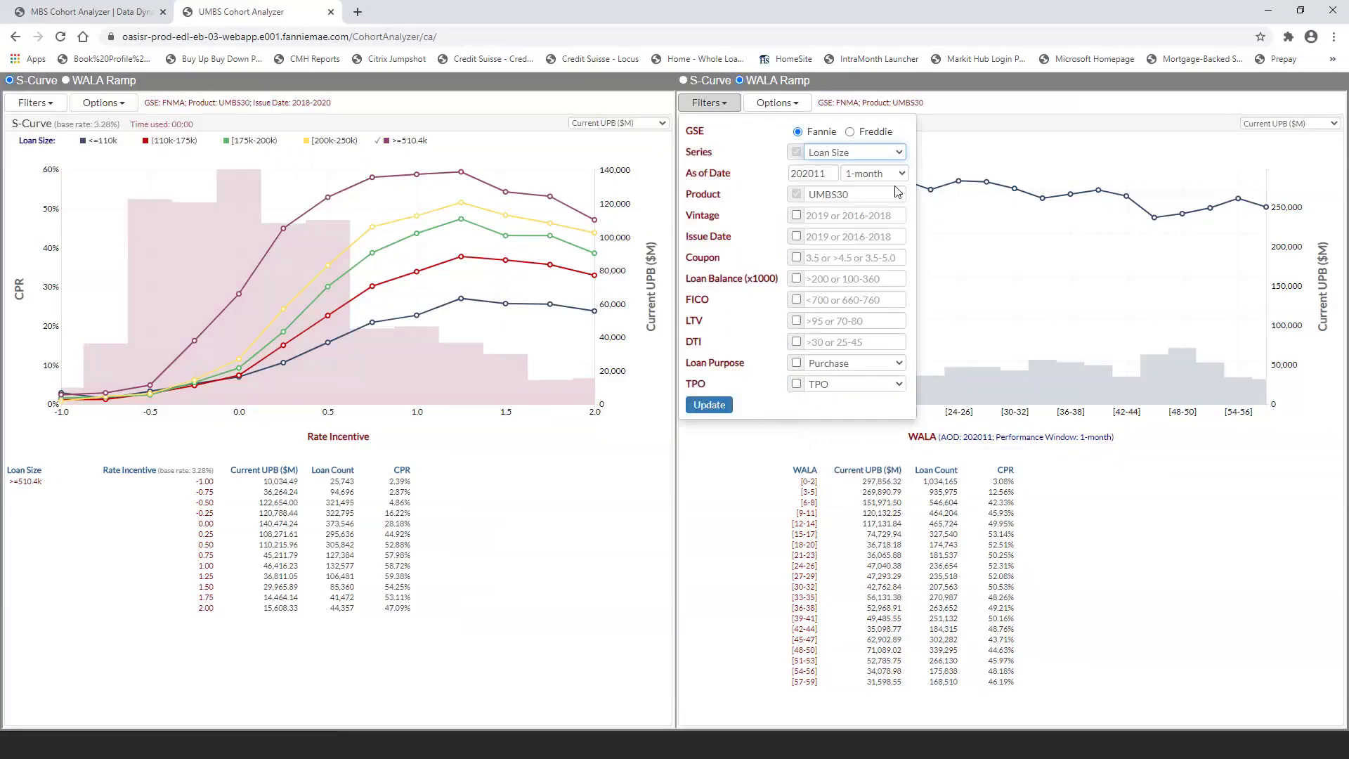
{"action": "left_click", "coordinate": [891, 174]}
{"action": "left_click", "coordinate": [881, 220]}
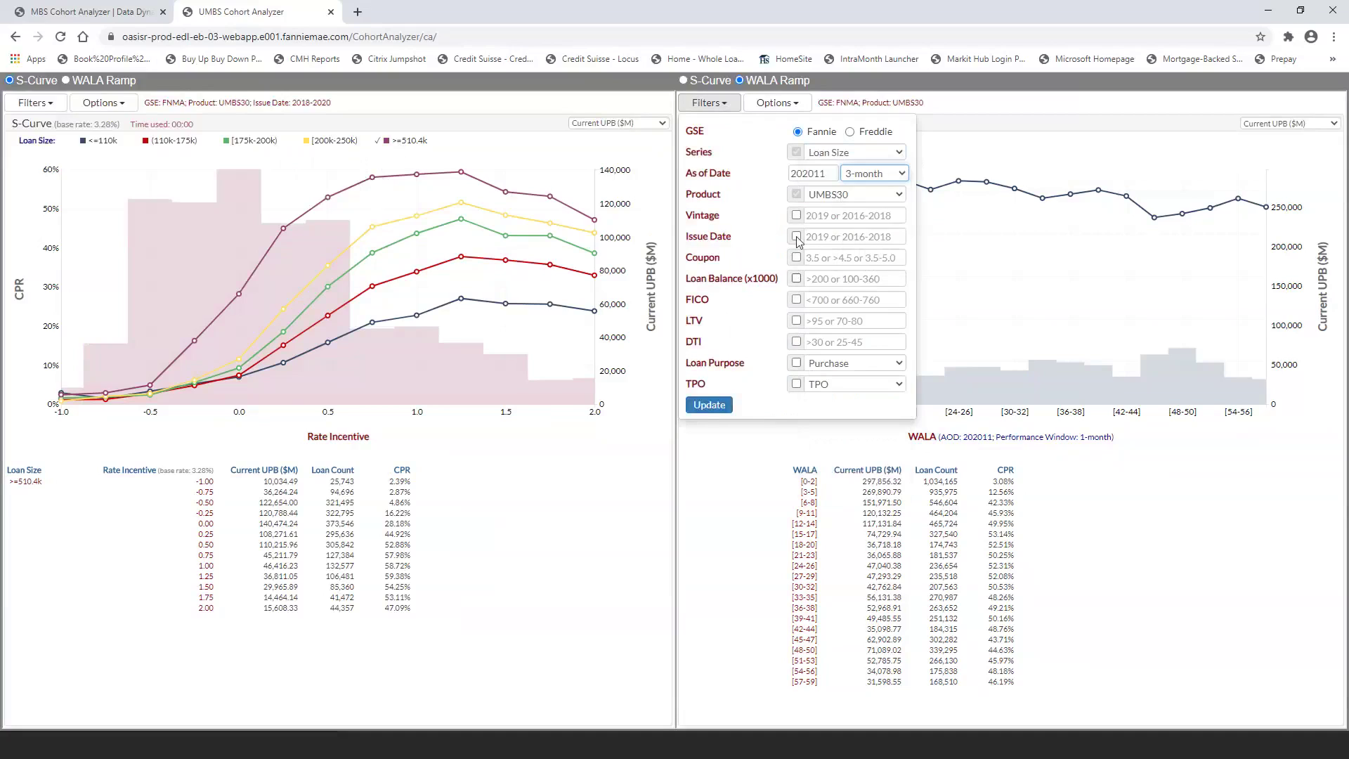
{"action": "left_click", "coordinate": [831, 237]}
{"action": "type", "text": "2018"}
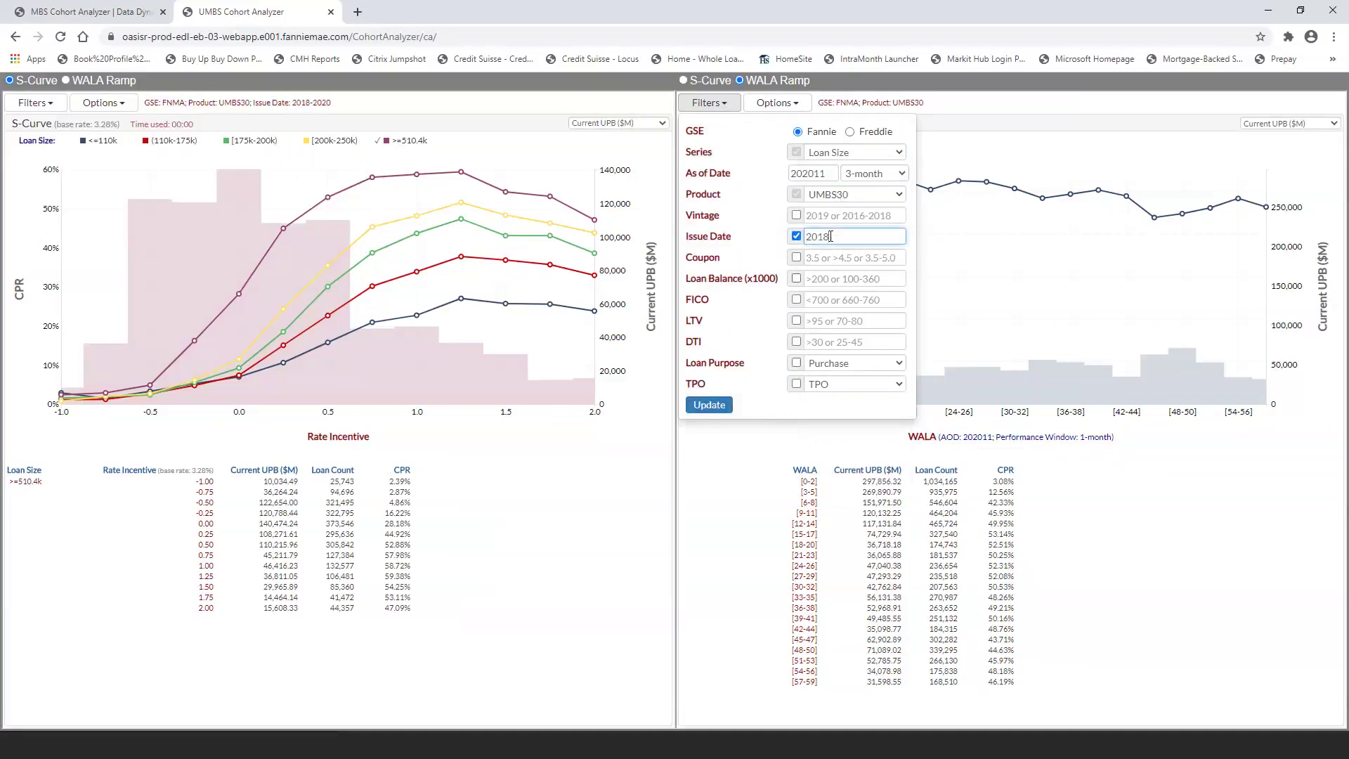
{"action": "type", "text": "-2020"}
{"action": "left_click", "coordinate": [827, 237]}
{"action": "type", "text": "-"}
{"action": "left_click", "coordinate": [710, 407]}
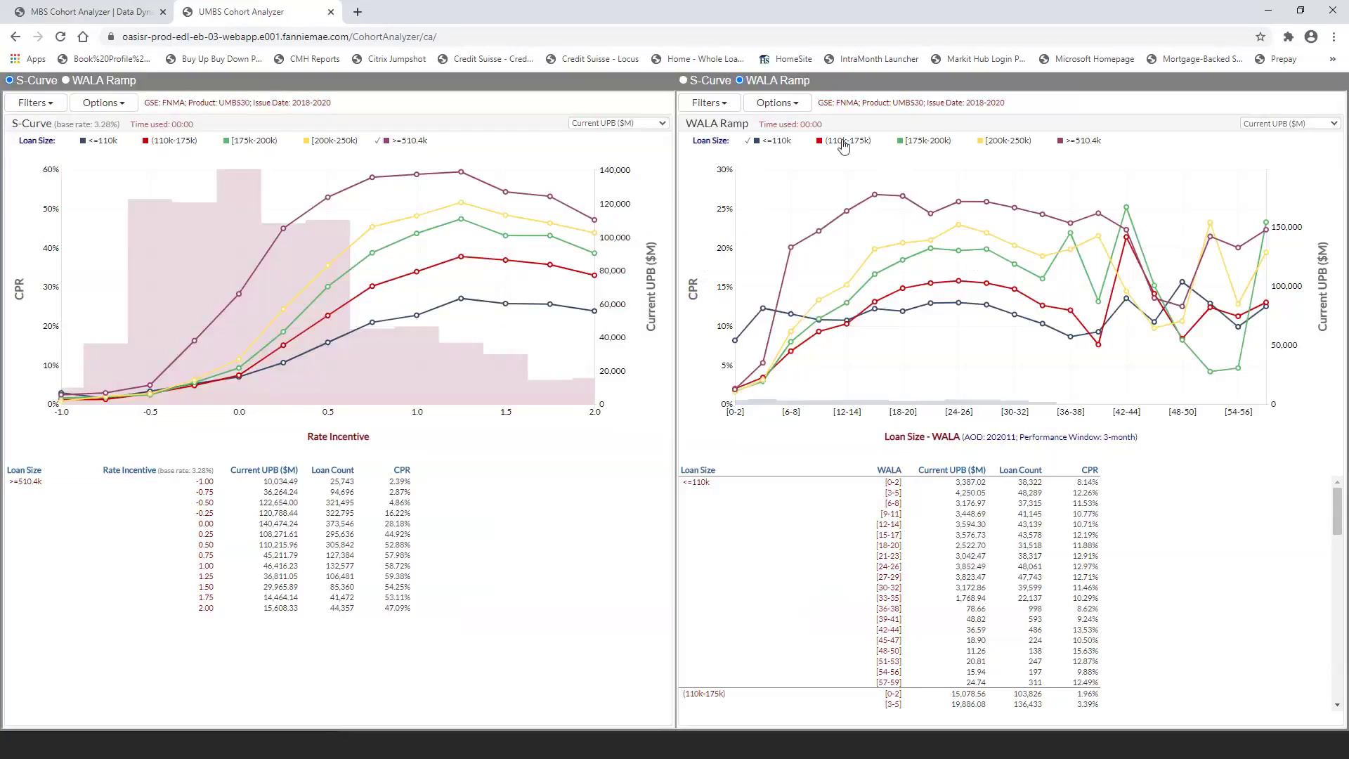
- Examine the WALA Ramp's current UPB histogram for the (110k-175k) and [175k-200k) loan sizes
{"action": "left_click", "coordinate": [845, 142]}
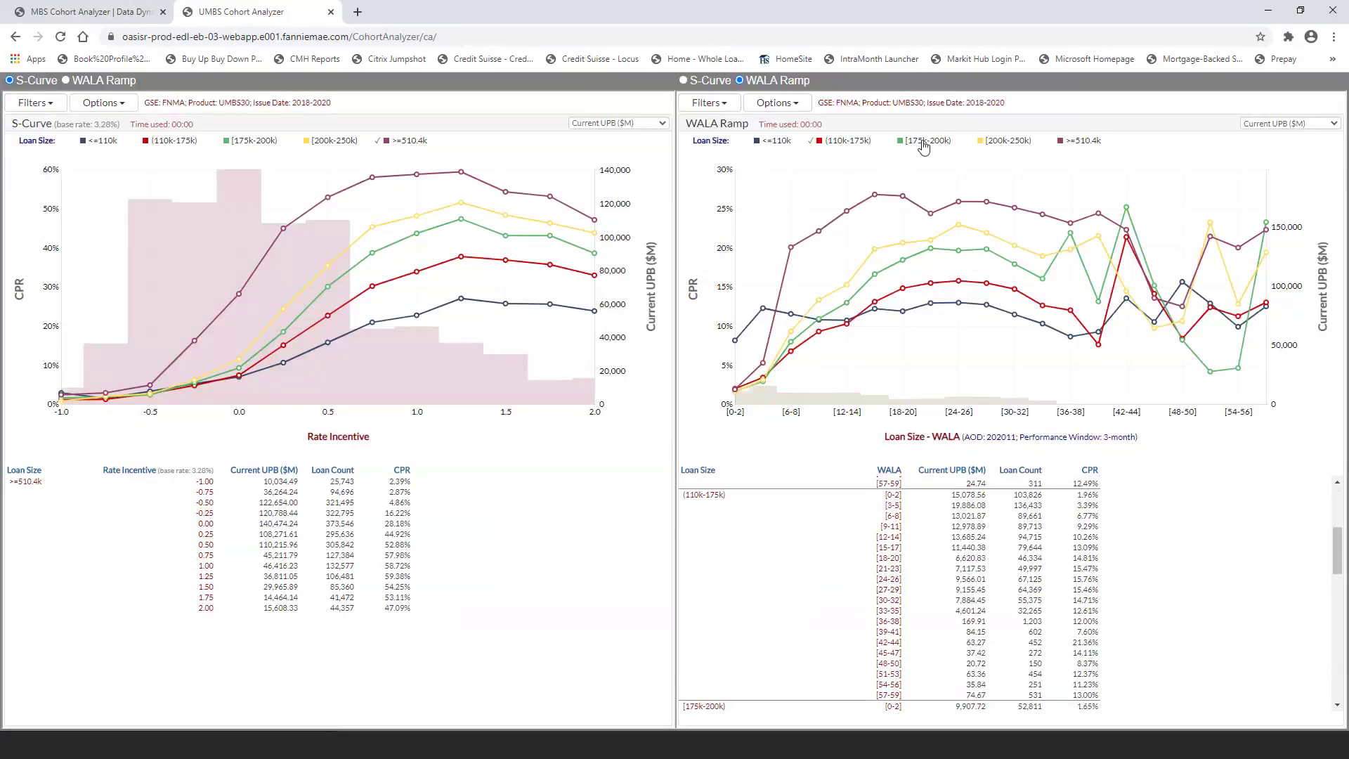
{"action": "left_click", "coordinate": [923, 143]}
{"action": "mouse_move", "coordinate": [876, 197]}
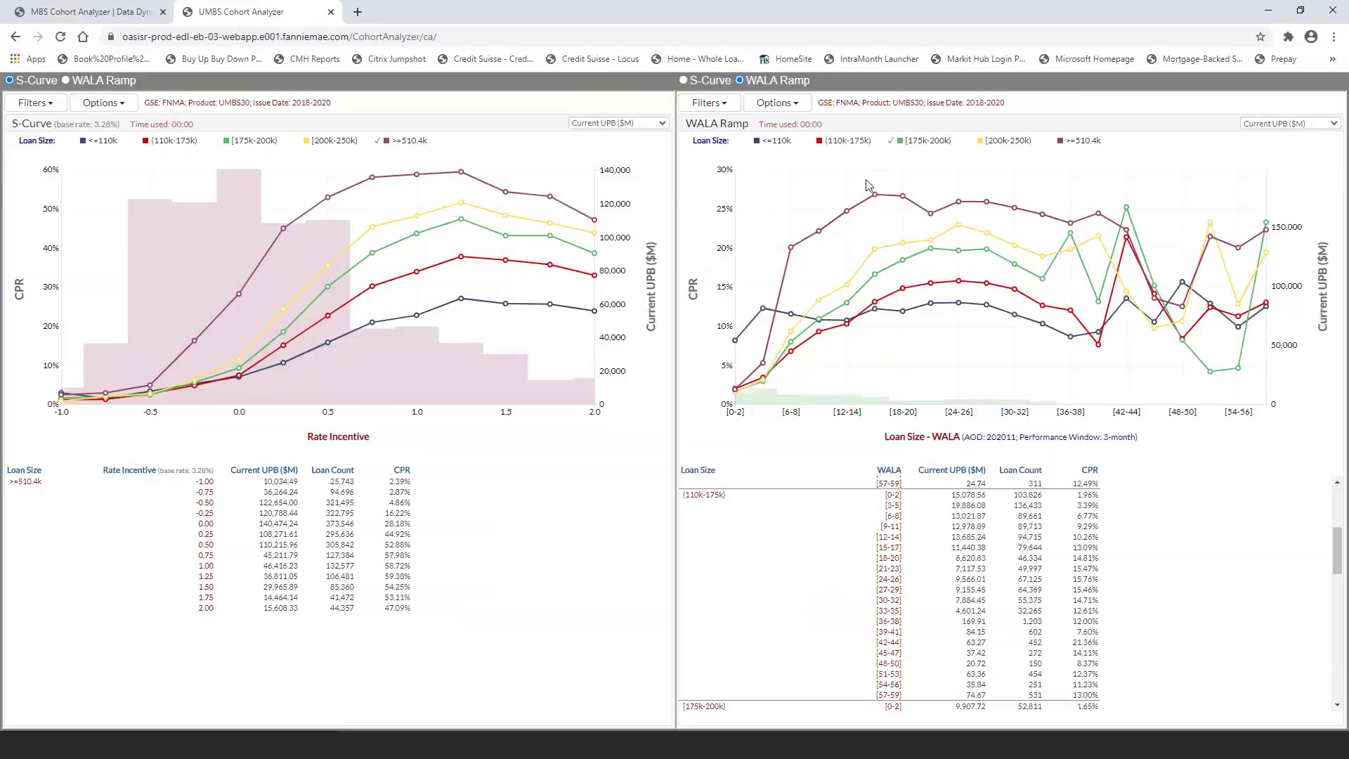
- Set the WALA Ramp's WALA range to 3-year and update the chart
{"action": "left_click", "coordinate": [800, 108]}
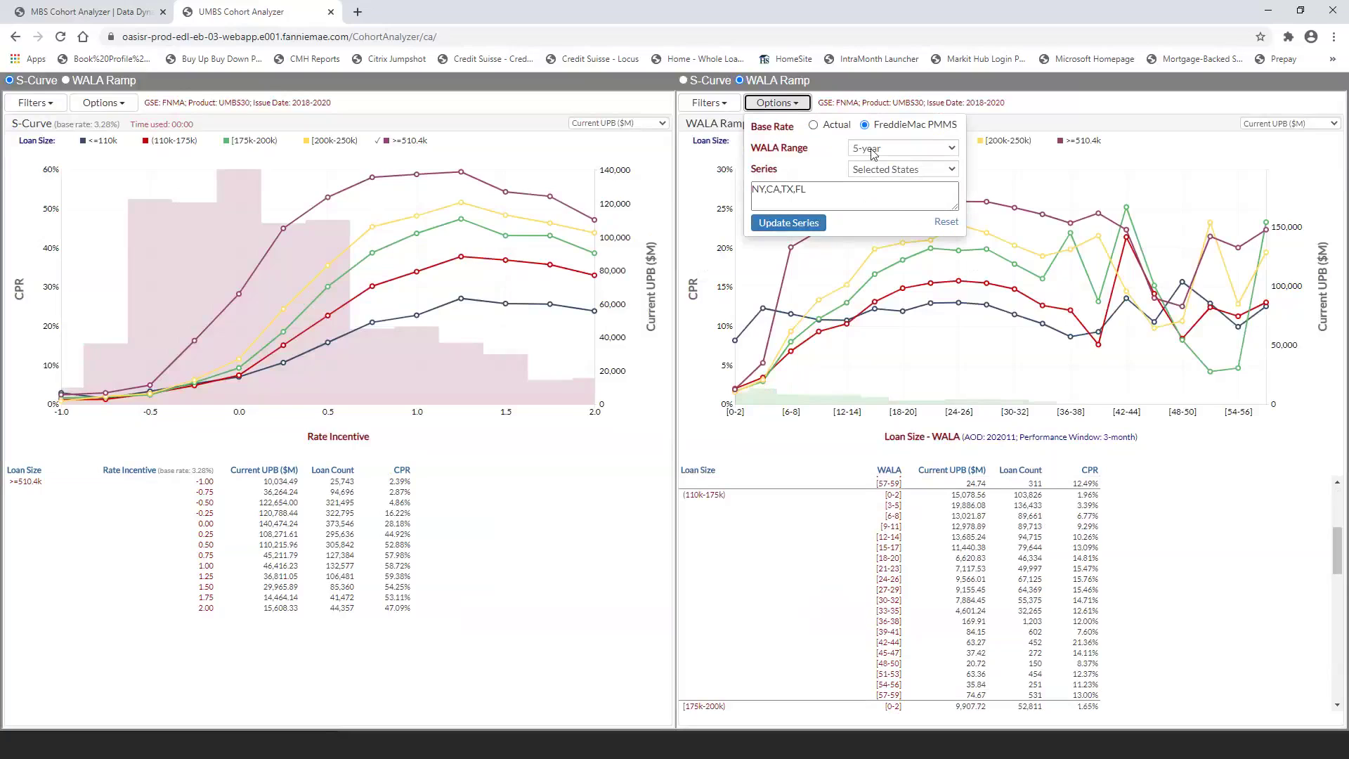
{"action": "left_click", "coordinate": [942, 153]}
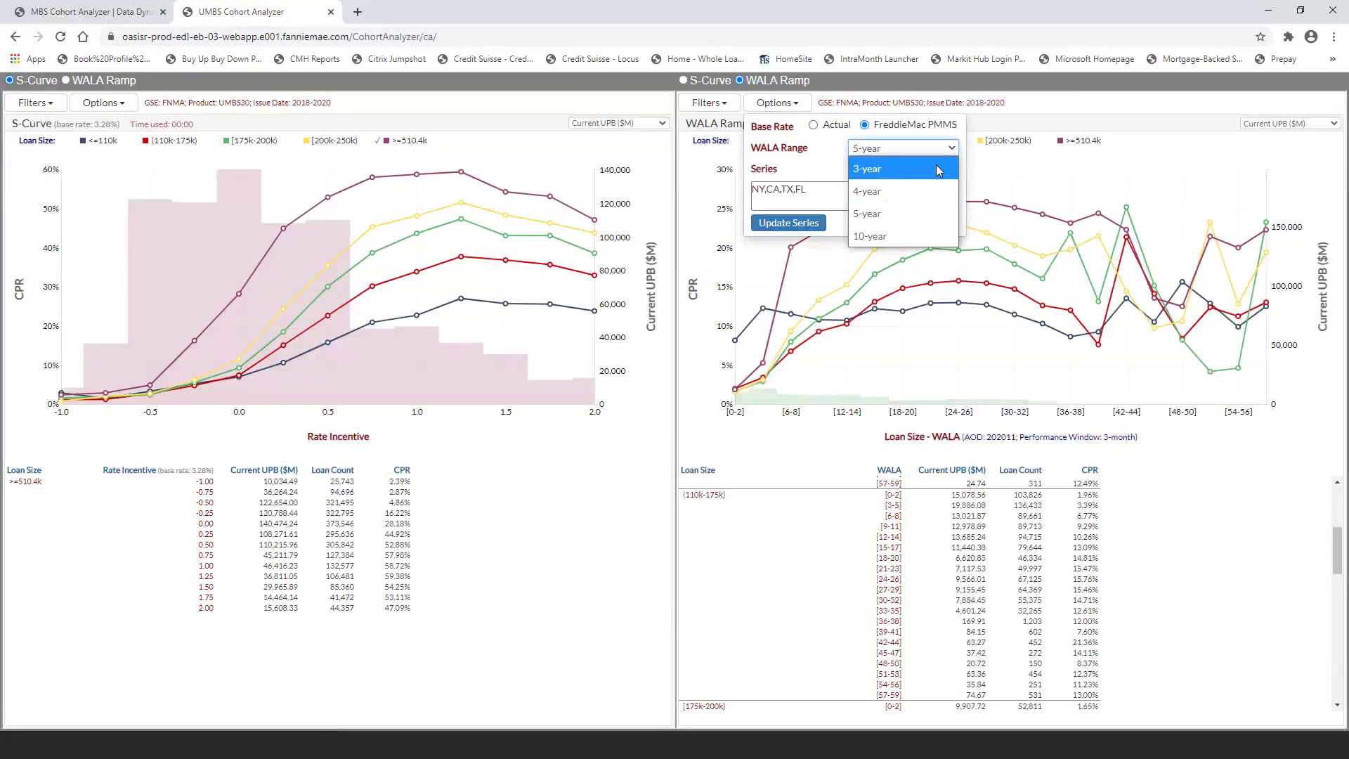
{"action": "left_click", "coordinate": [938, 170]}
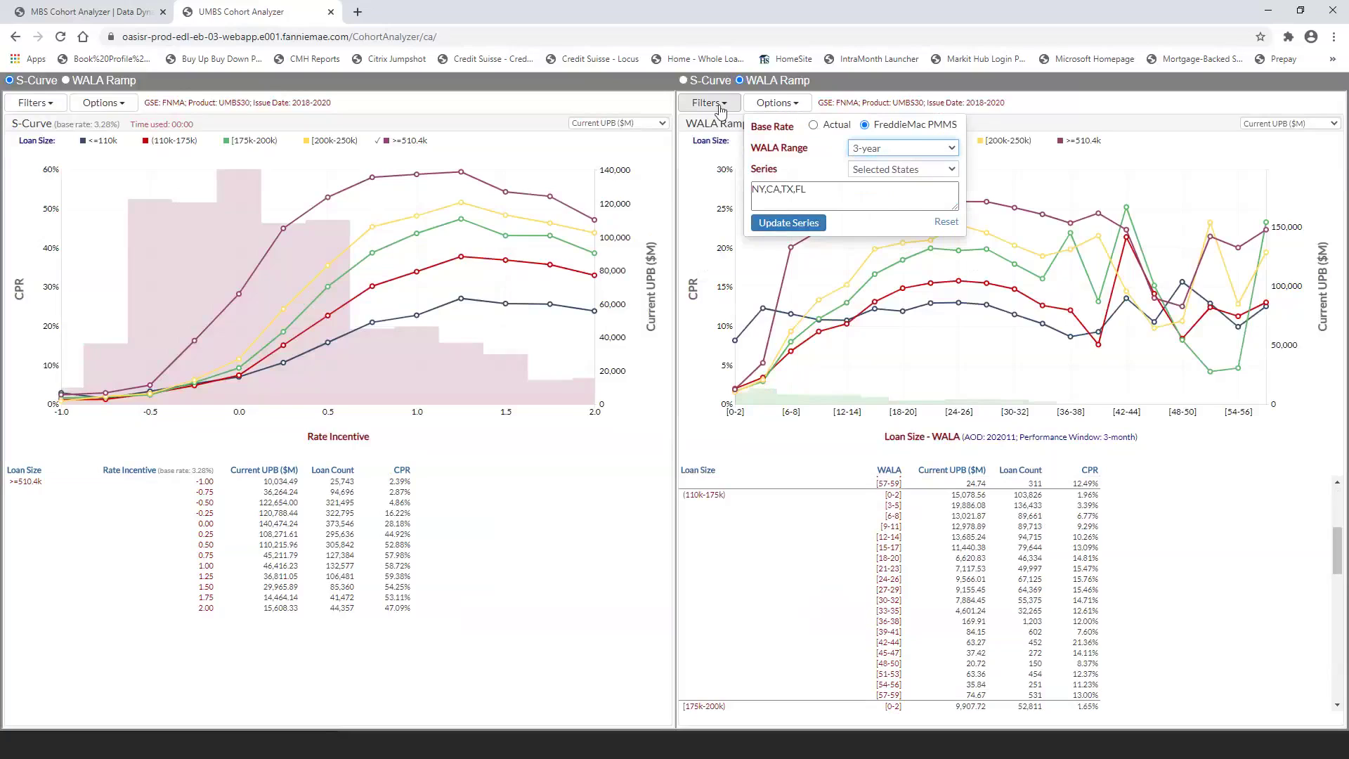
{"action": "left_click", "coordinate": [719, 110]}
{"action": "left_click", "coordinate": [713, 408]}
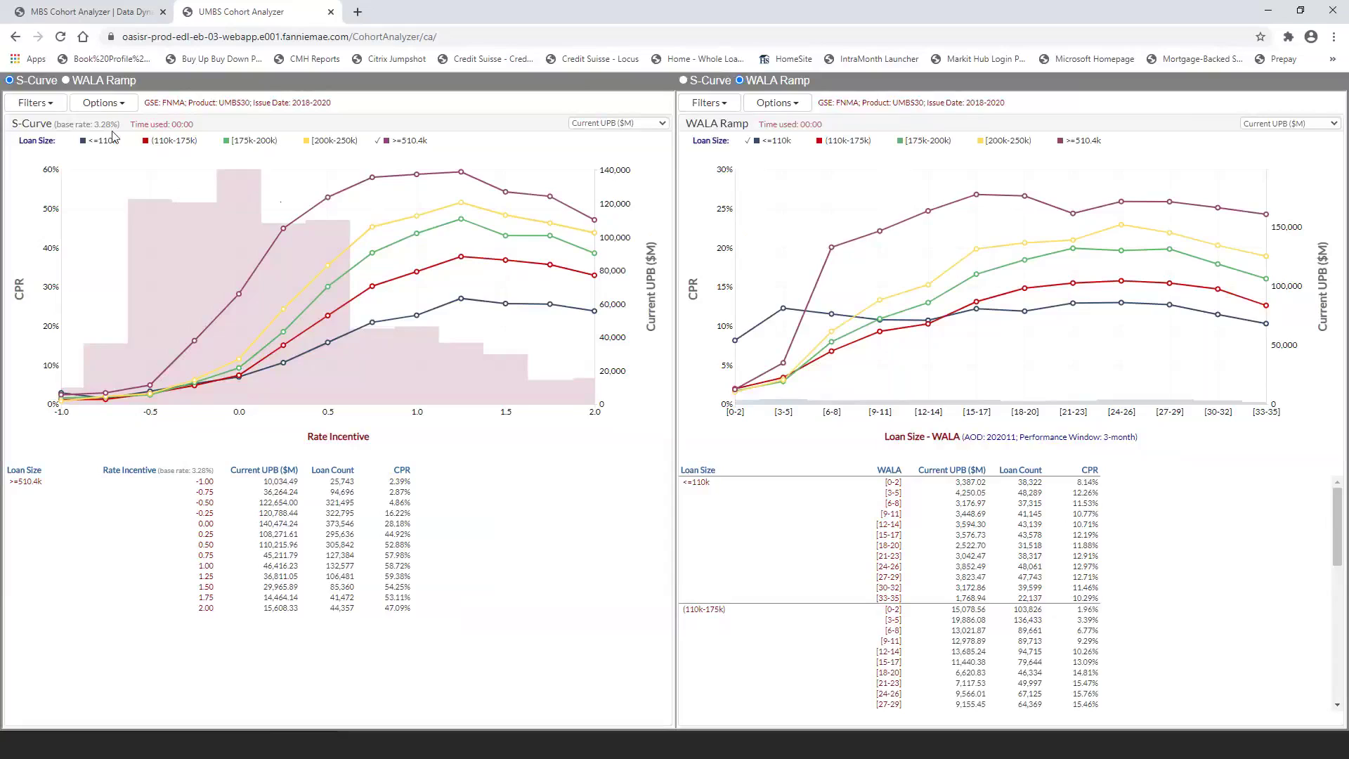
- Split the S-Curve into TPO sub-cohorts with a 3-month performance window and update the chart
{"action": "left_click", "coordinate": [52, 105]}
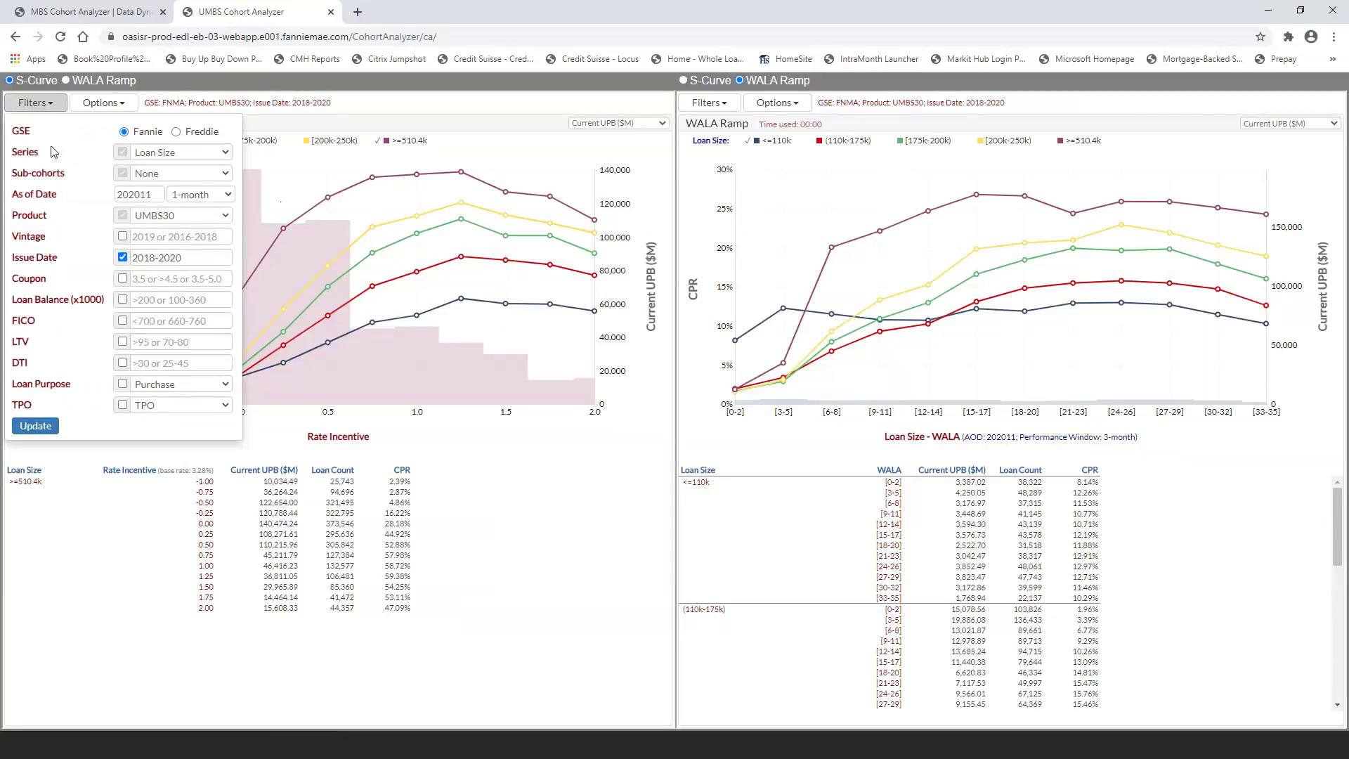
{"action": "left_click", "coordinate": [225, 174]}
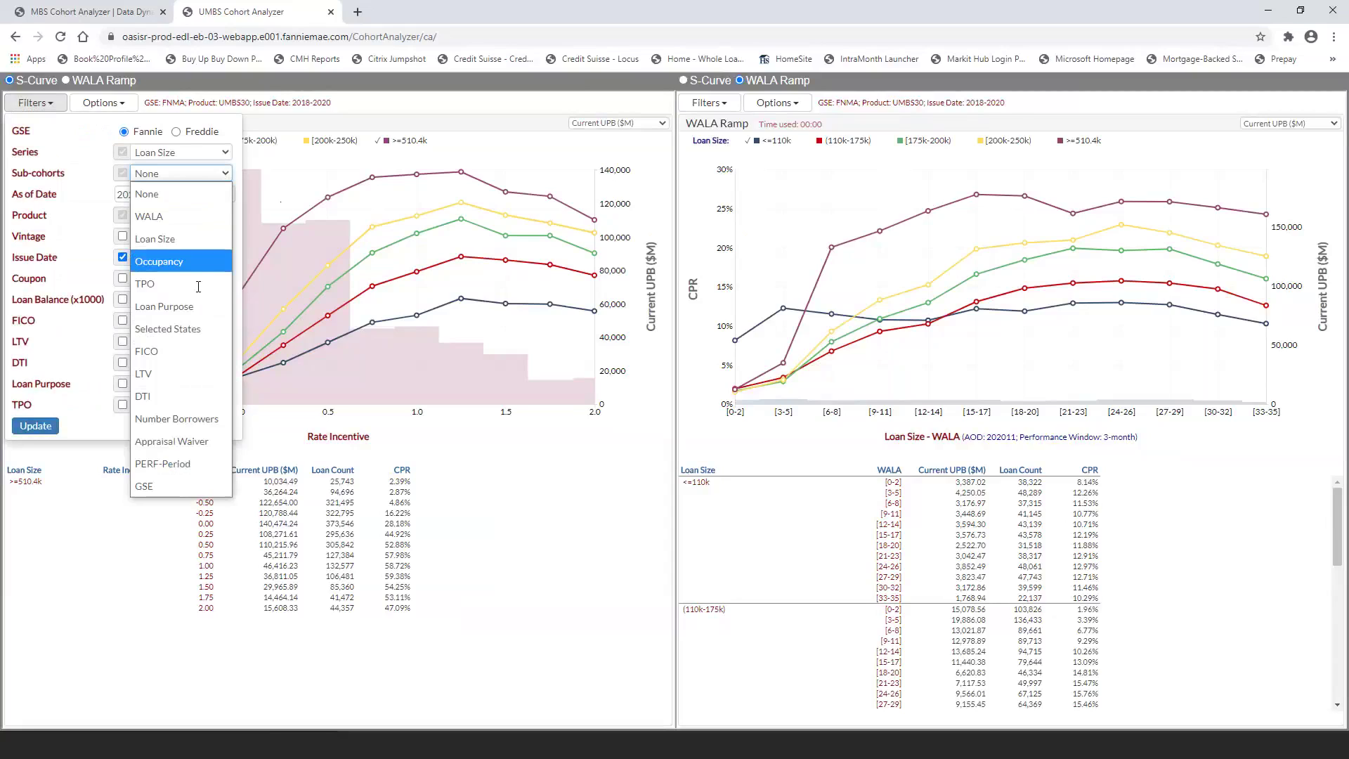
{"action": "left_click", "coordinate": [198, 285]}
{"action": "left_click", "coordinate": [226, 196]}
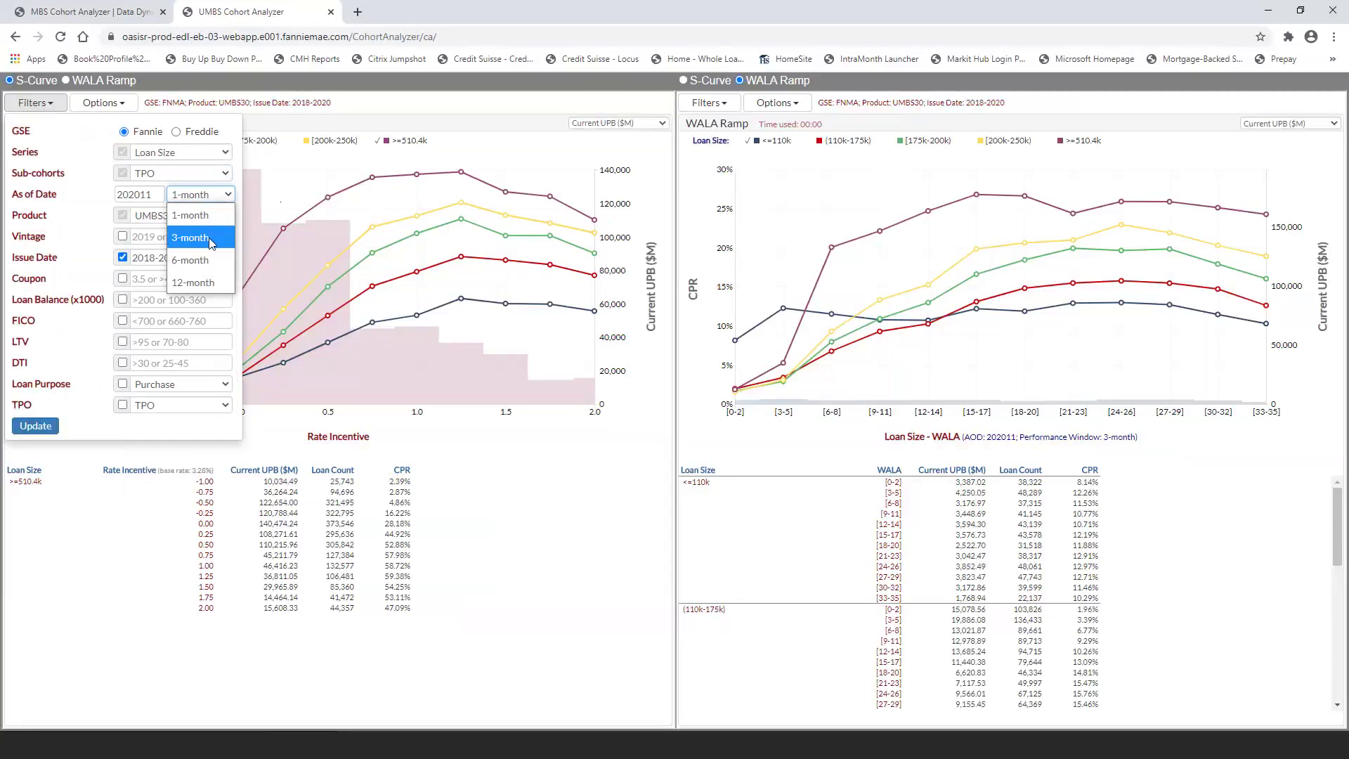
{"action": "left_click", "coordinate": [215, 237]}
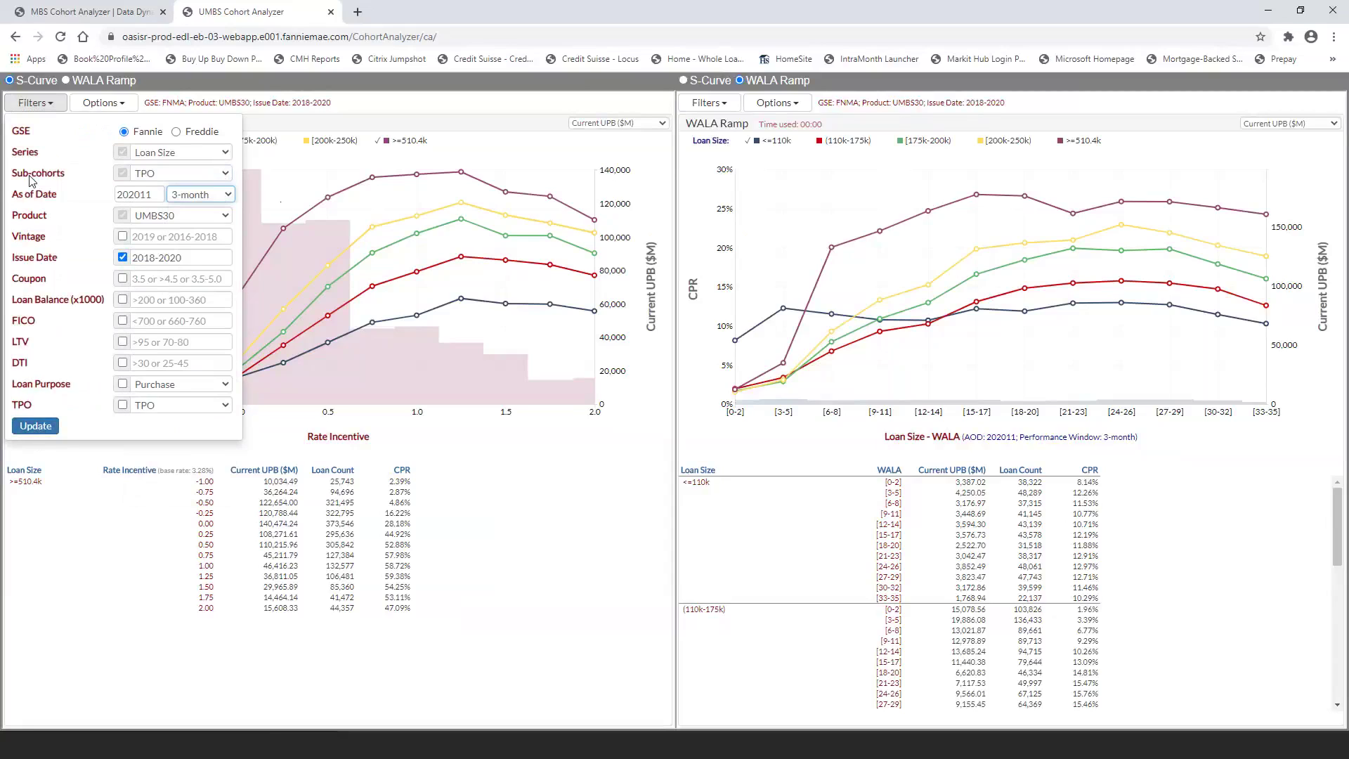
{"action": "left_click", "coordinate": [31, 426]}
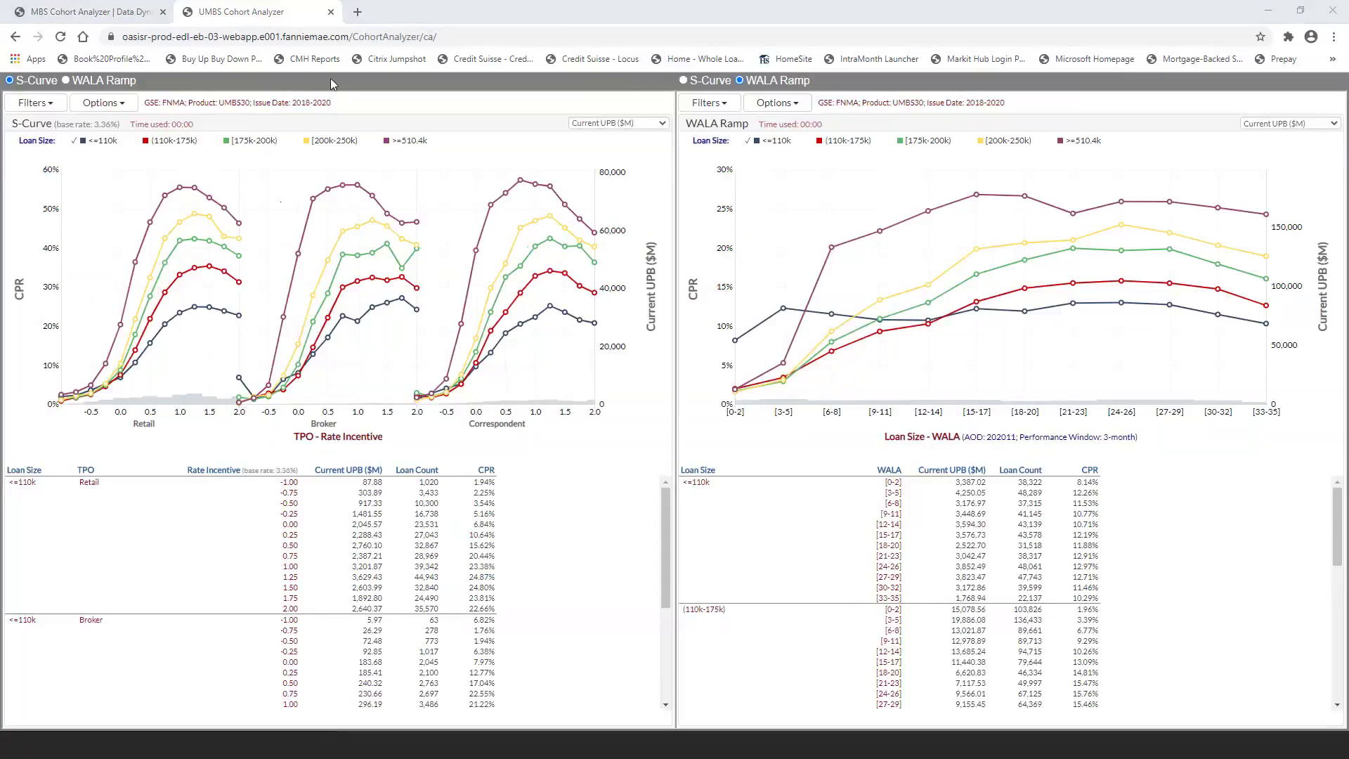
- Redefine the S-Curve's loan size series as <=85k, (85k-110k], (110k-150k], (150k-175k], (175k-200k], (200k-225k] and update the chart
{"action": "left_click", "coordinate": [126, 106]}
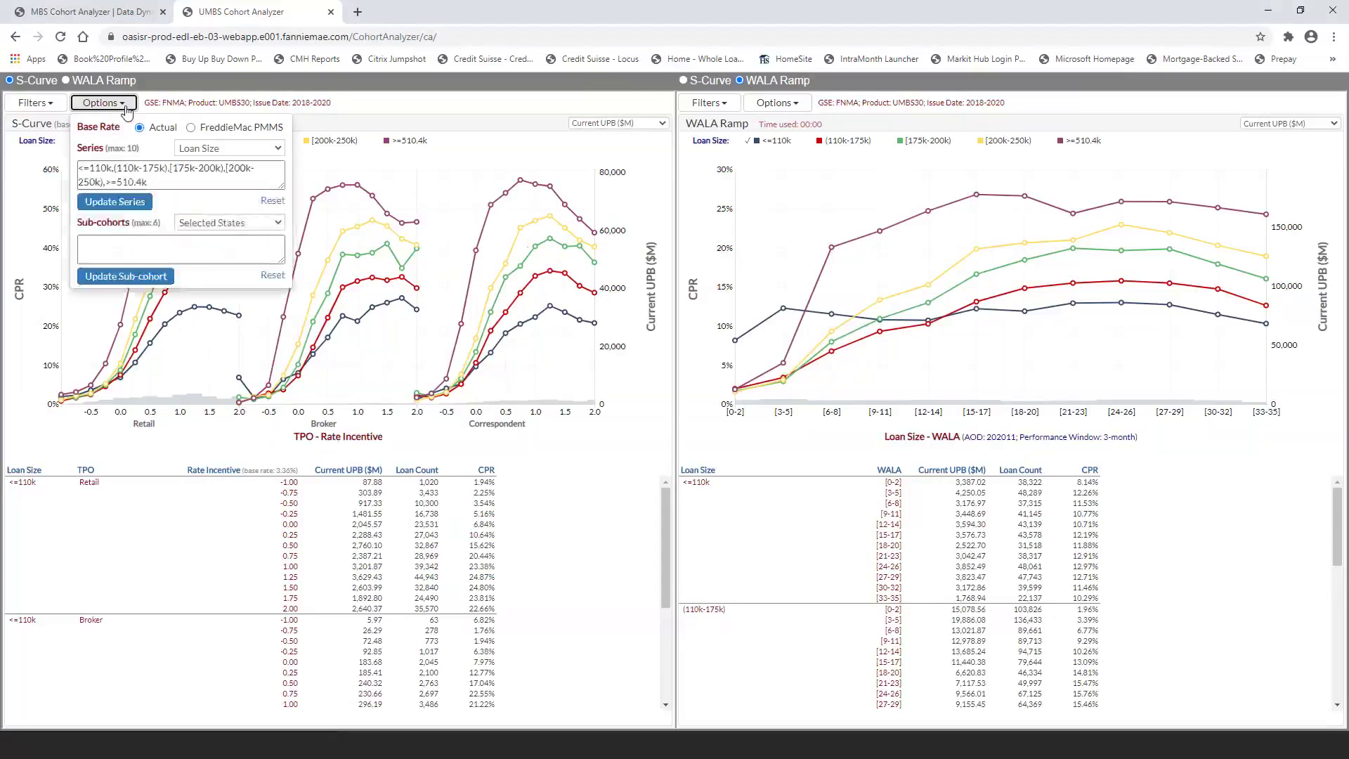
{"action": "left_click", "coordinate": [159, 180]}
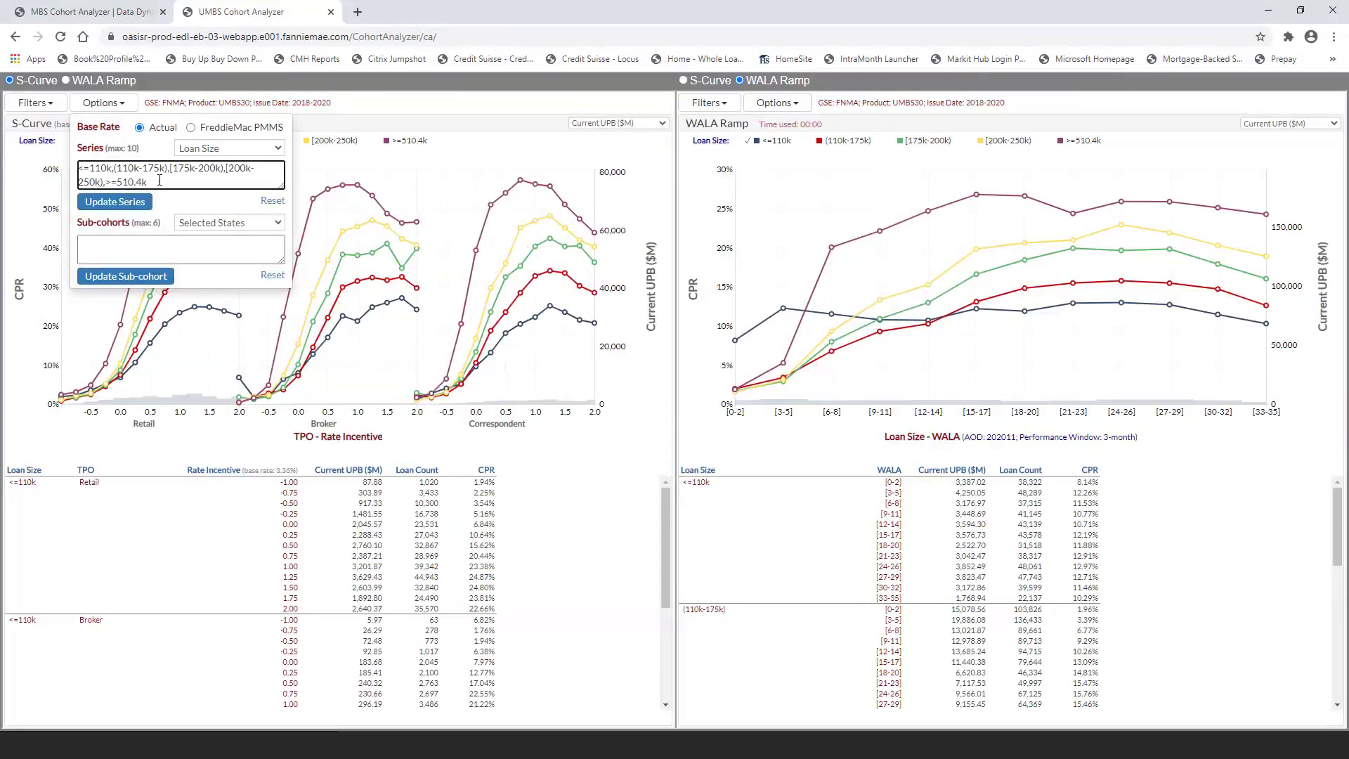
{"action": "key", "text": "BackSpace"}
{"action": "key", "text": "BackSpace"}
{"action": "key", "text": "BackSpace"}
{"action": "key", "text": "BackSpace"}
{"action": "key", "text": "BackSpace"}
{"action": "key", "text": "BackSpace"}
{"action": "key", "text": "BackSpace"}
{"action": "key", "text": "BackSpace"}
{"action": "key", "text": "BackSpace"}
{"action": "key", "text": "BackSpace"}
{"action": "key", "text": "BackSpace"}
{"action": "key", "text": "BackSpace"}
{"action": "key", "text": "BackSpace"}
{"action": "key", "text": "BackSpace"}
{"action": "key", "text": "BackSpace"}
{"action": "key", "text": "BackSpace"}
{"action": "key", "text": "BackSpace"}
{"action": "key", "text": "BackSpace"}
{"action": "key", "text": "BackSpace"}
{"action": "key", "text": "BackSpace"}
{"action": "key", "text": "ctrl+a"}
{"action": "key", "text": "BackSpace"}
{"action": "type", "text": "<=85k, (85k-110k],(110k-150k],(150k-175k],(175k-200k],(200k-225k]"}
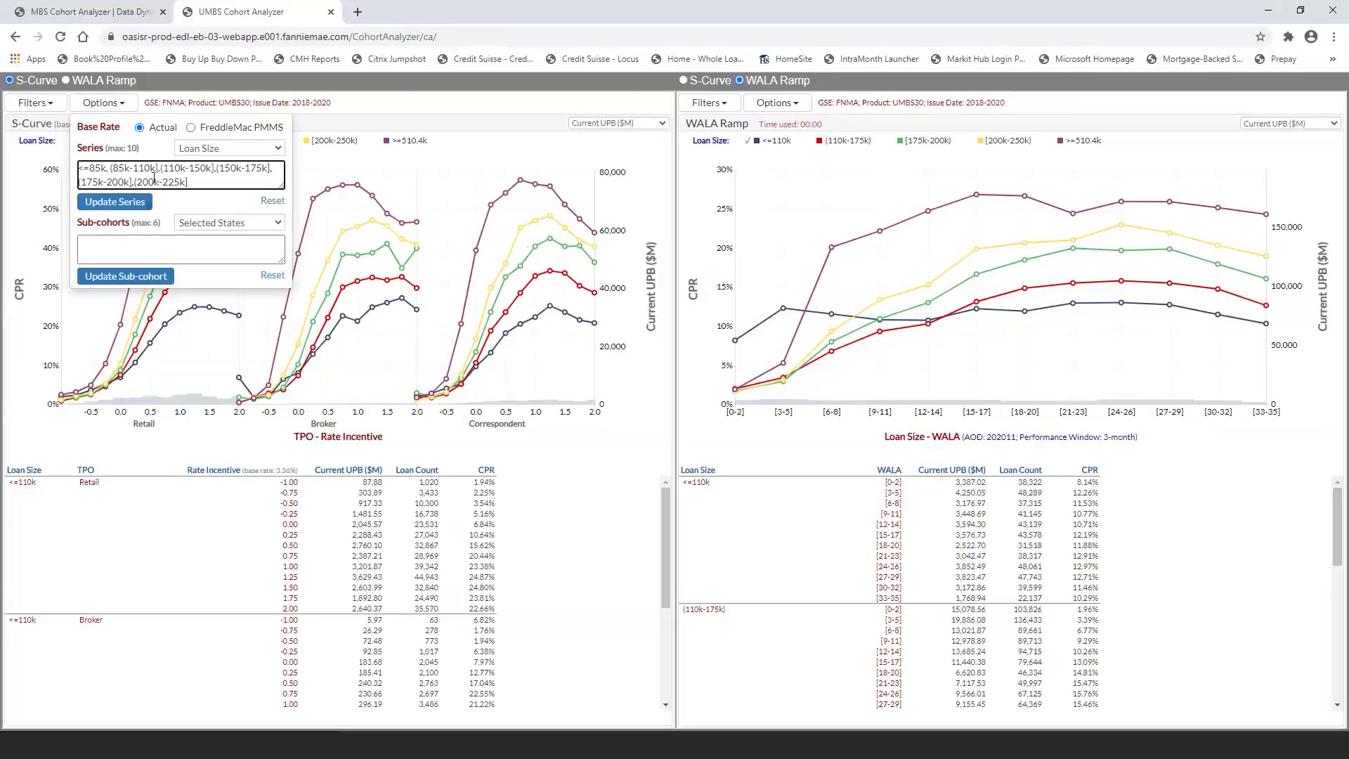
{"action": "left_click", "coordinate": [116, 204]}
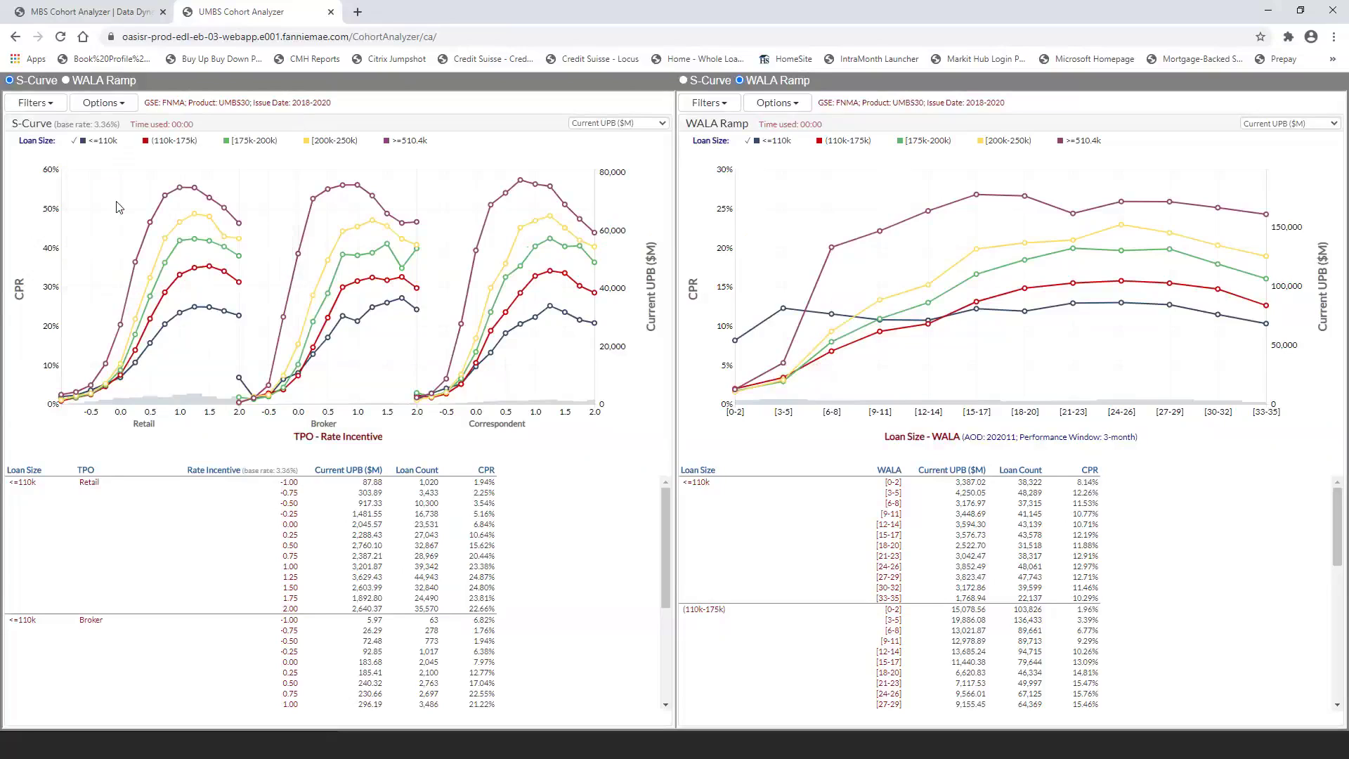
{"action": "left_click", "coordinate": [36, 102]}
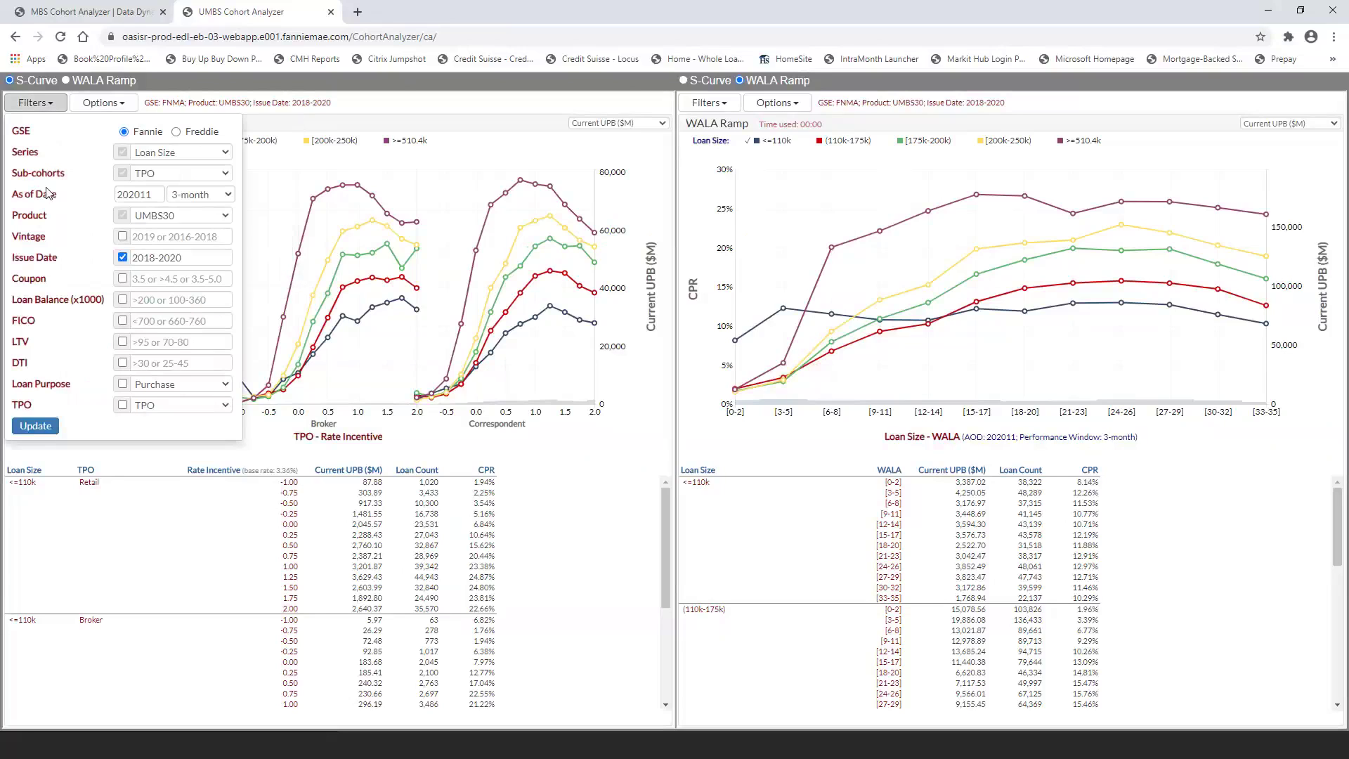
{"action": "left_click", "coordinate": [33, 424]}
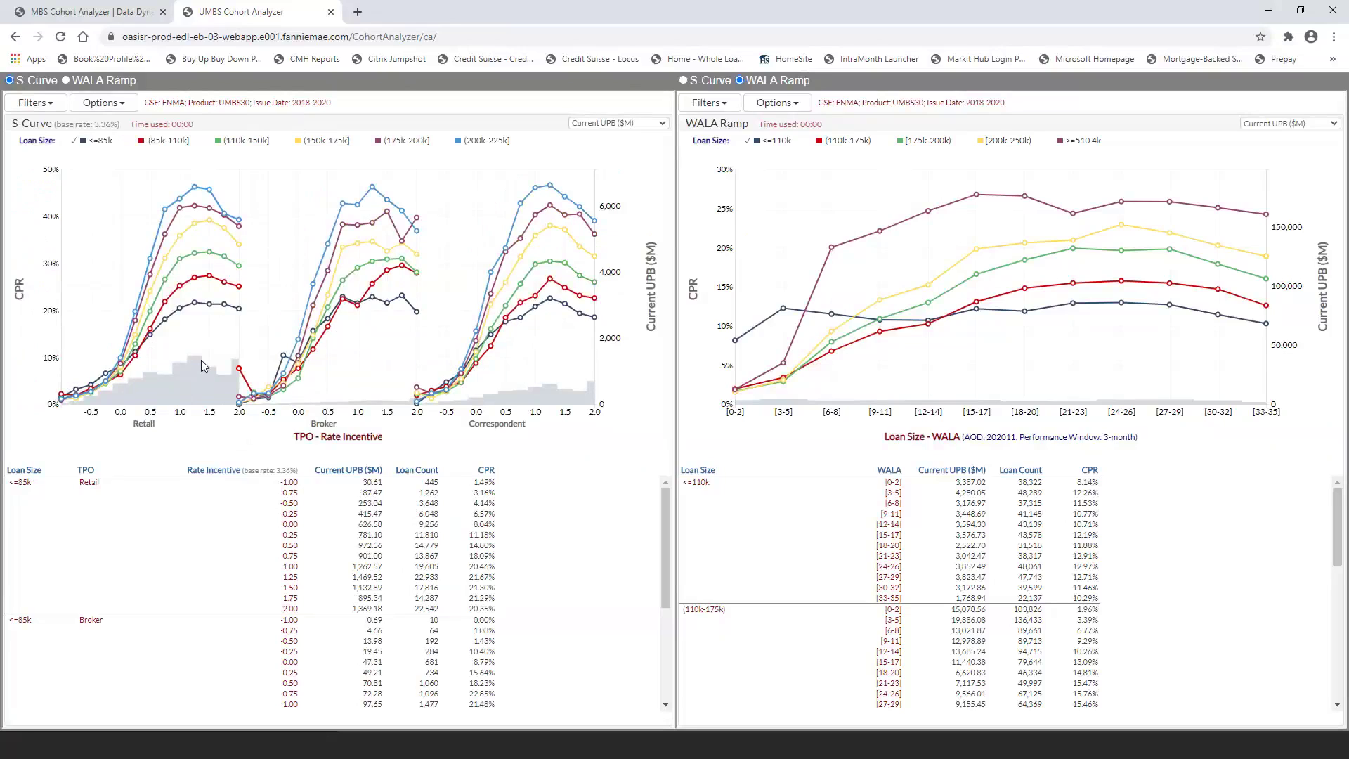